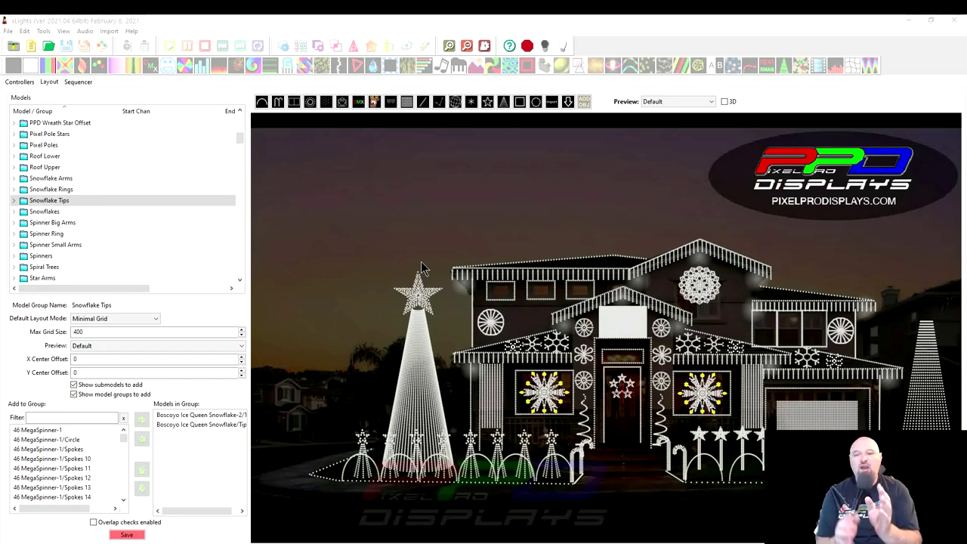
left_click(697, 264)
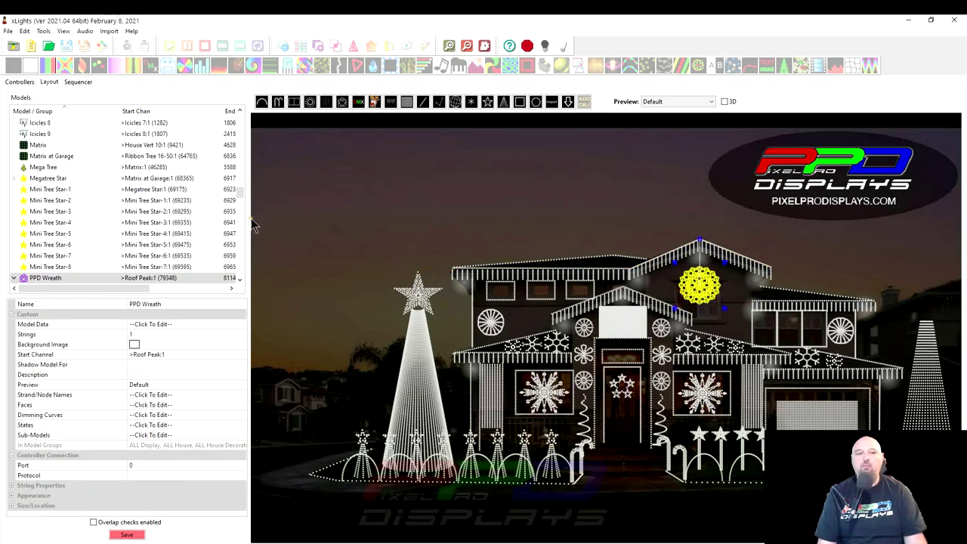
scroll(83, 249, "up", 15)
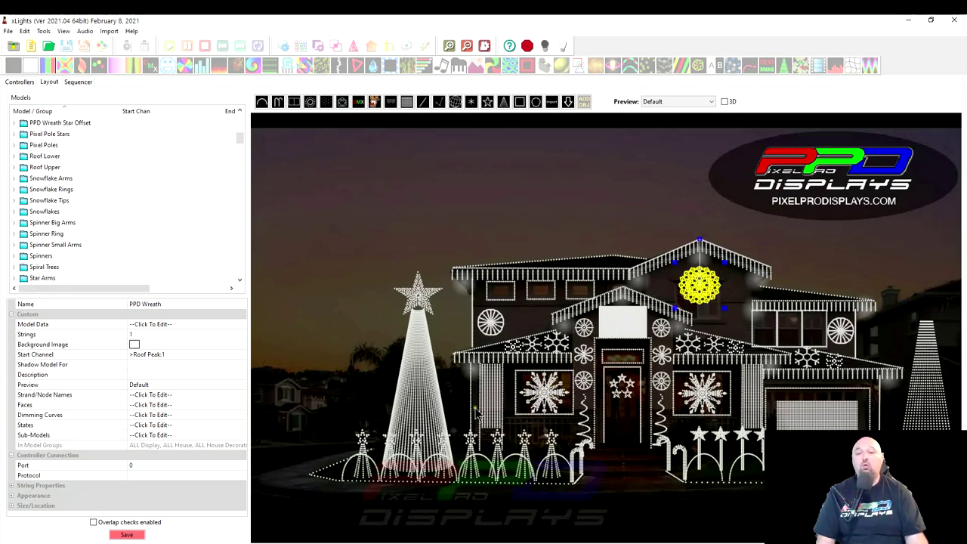
left_click(36, 180)
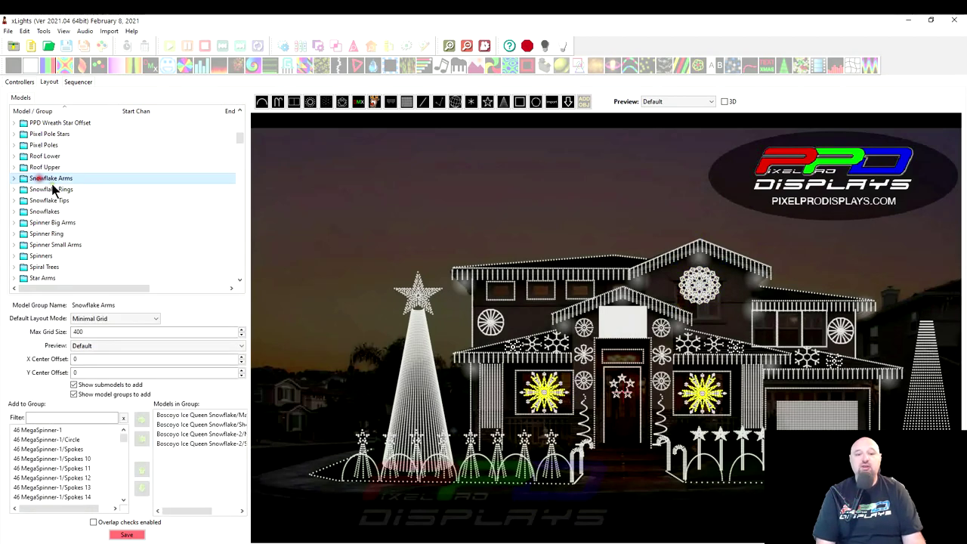
left_click(45, 189)
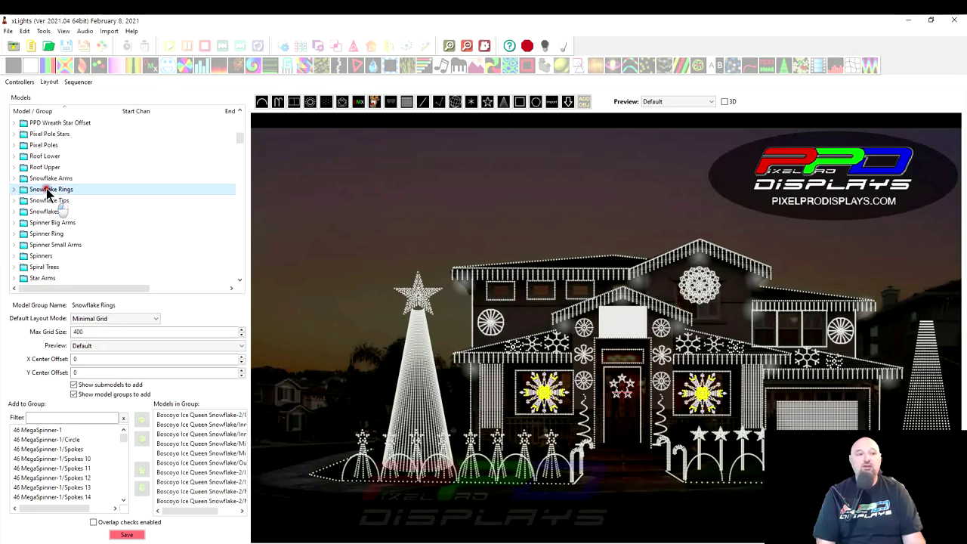
left_click(50, 200)
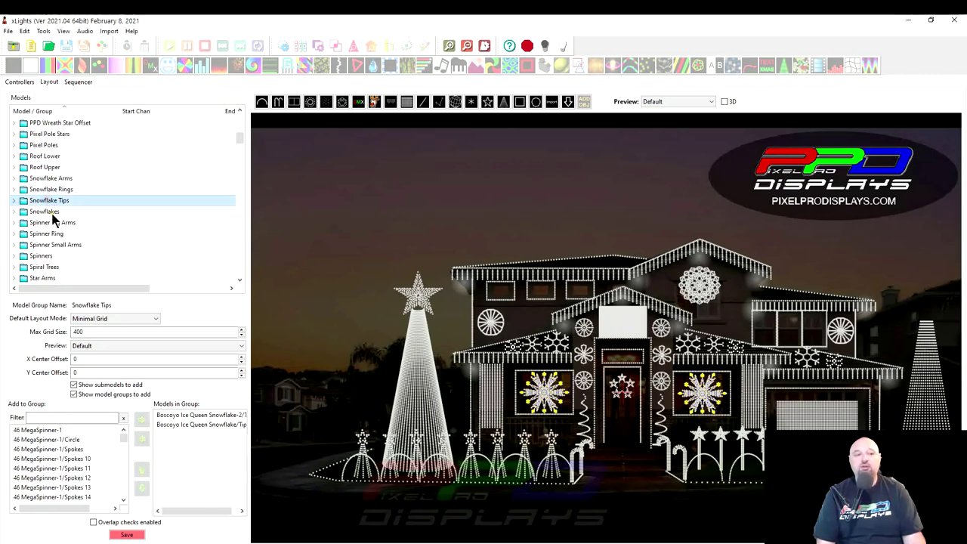
scroll(55, 219, "up", 5)
left_click(52, 223)
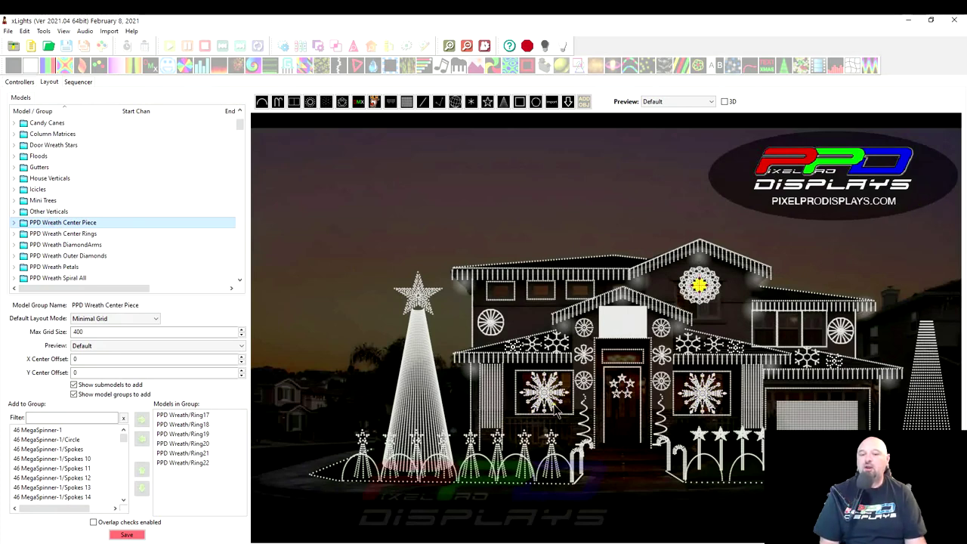
left_click(713, 300)
left_click(703, 299)
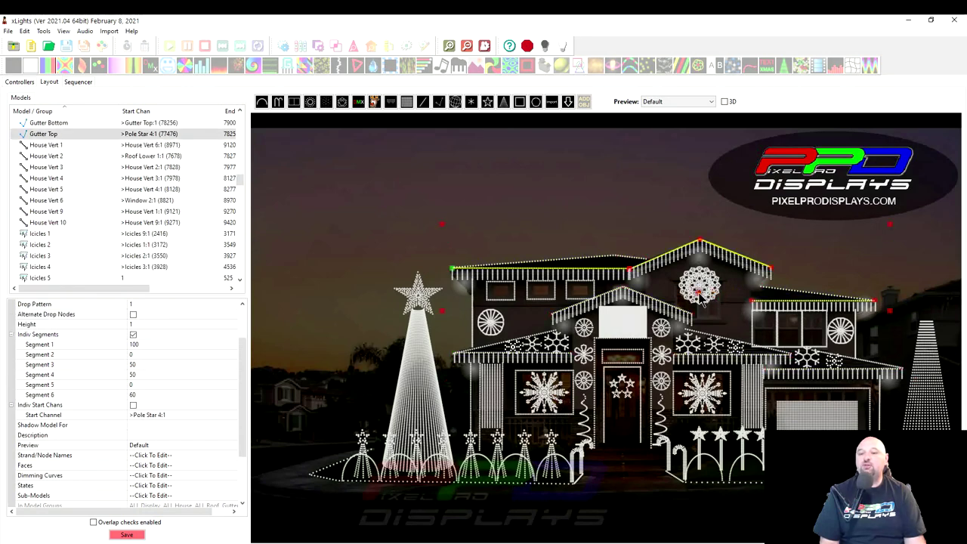
left_click(696, 296)
left_click(691, 293)
left_click(688, 287)
left_click(691, 284)
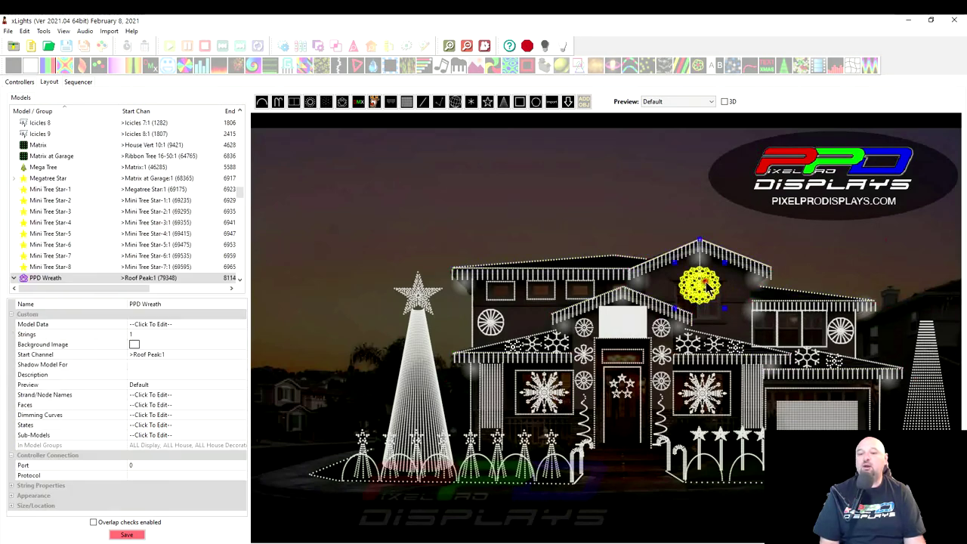
right_click(695, 284)
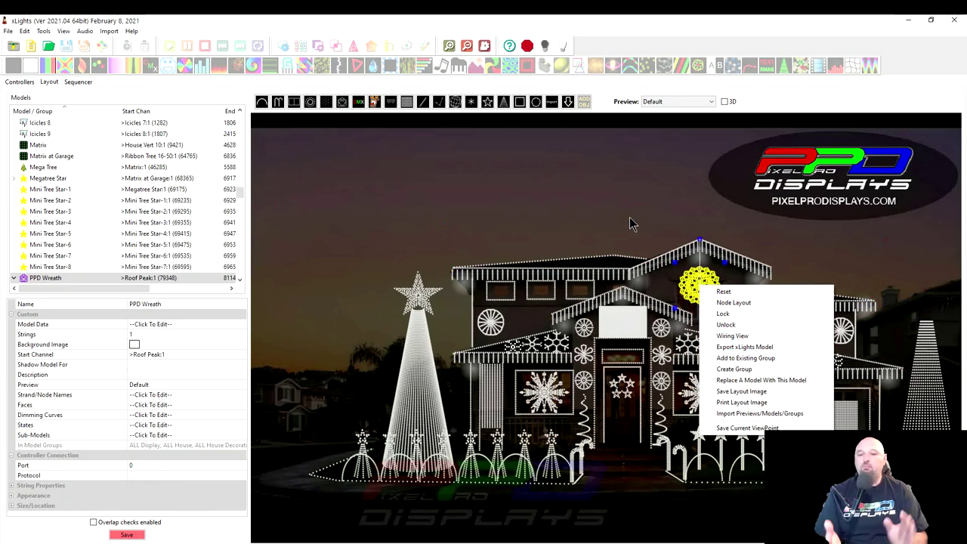
left_click(121, 233)
scroll(83, 200, "up", 10)
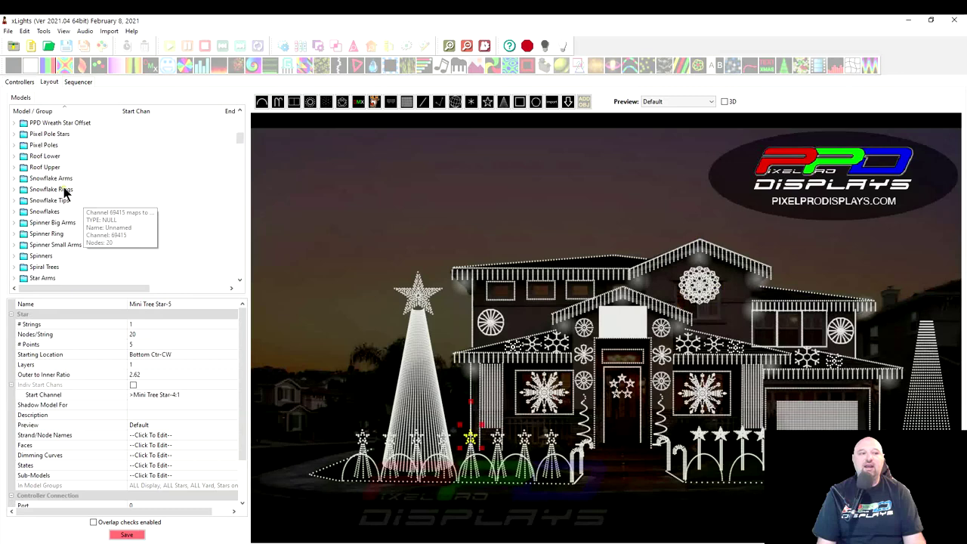
left_click(39, 188)
scroll(38, 166, "up", 4)
left_click(41, 178)
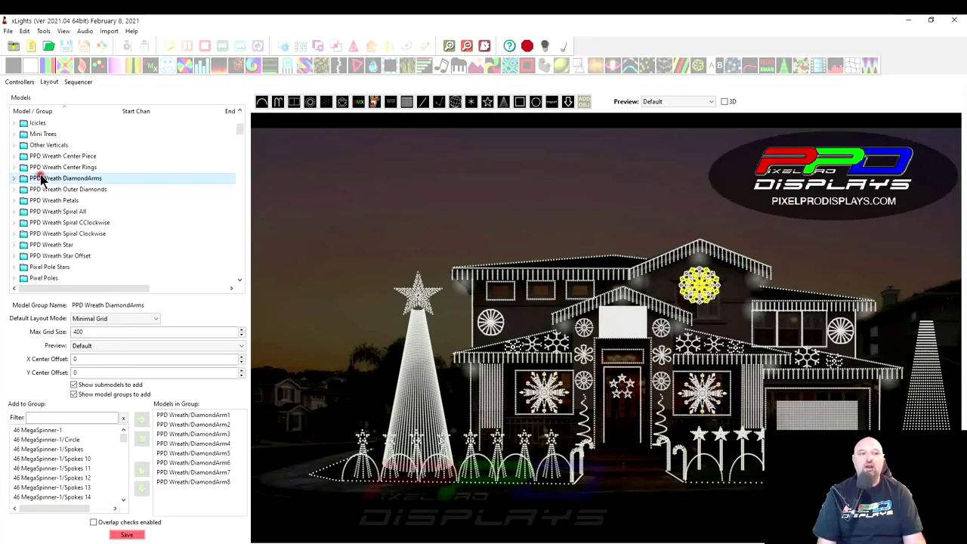
left_click(40, 167)
left_click(42, 178)
left_click(45, 190)
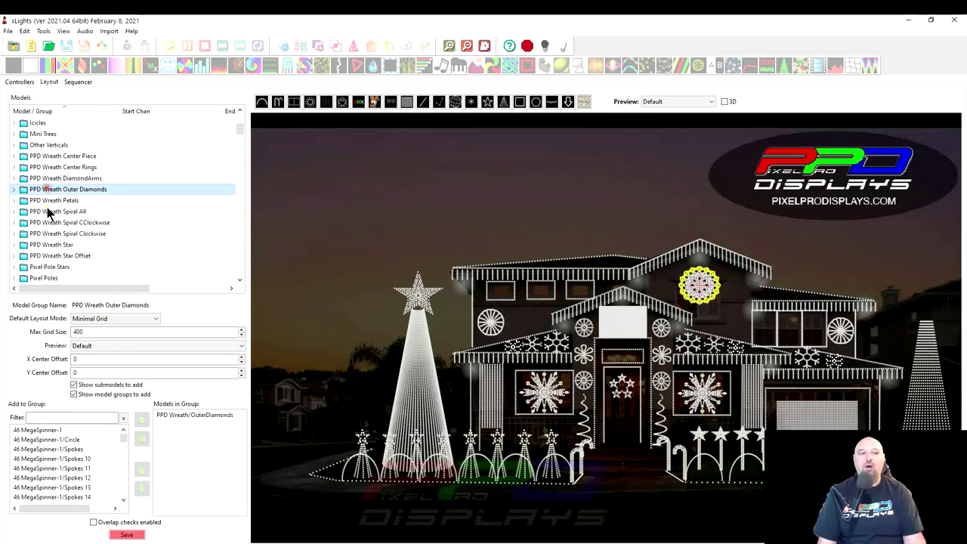
left_click(48, 212)
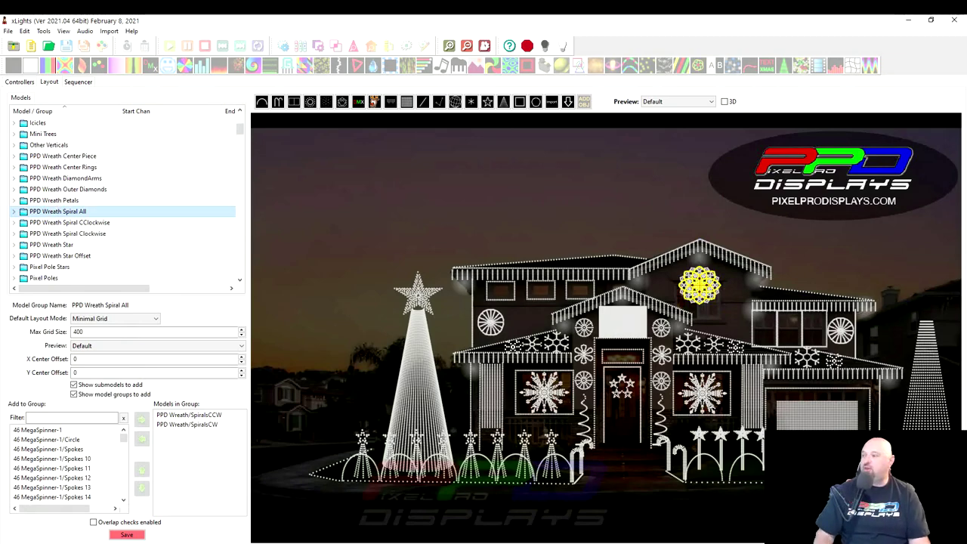
key("alt+Tab")
left_click_drag(691, 124, 279, 47)
right_click(295, 179)
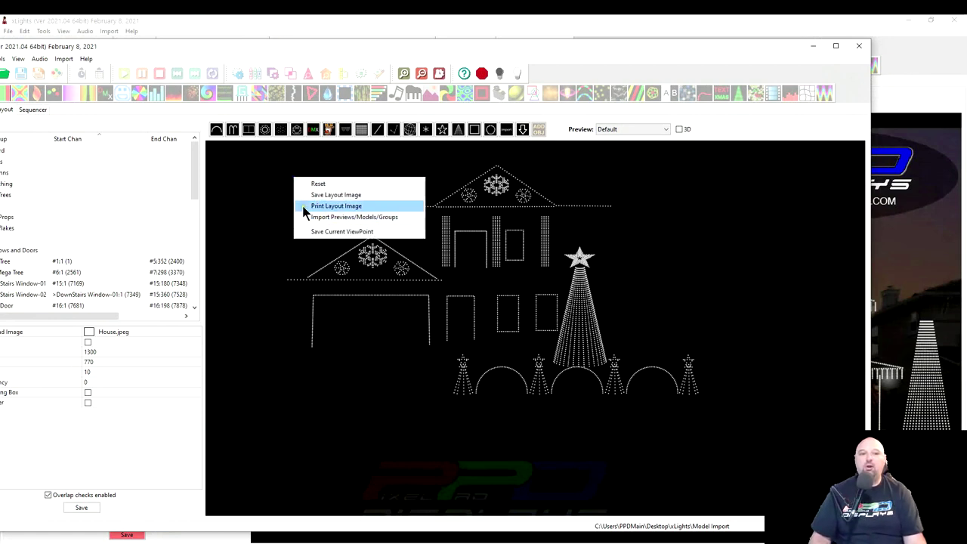
left_click(278, 205)
left_click(506, 130)
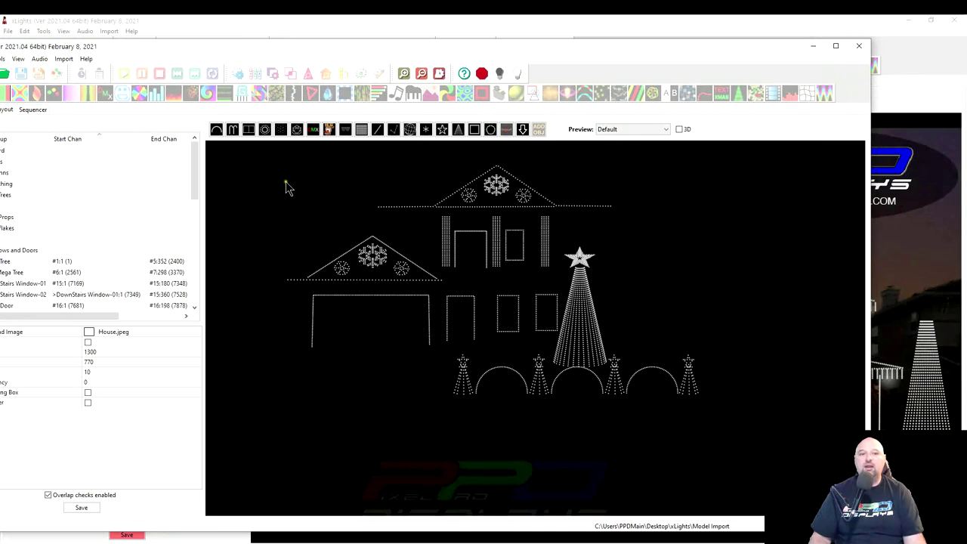
left_click(339, 225)
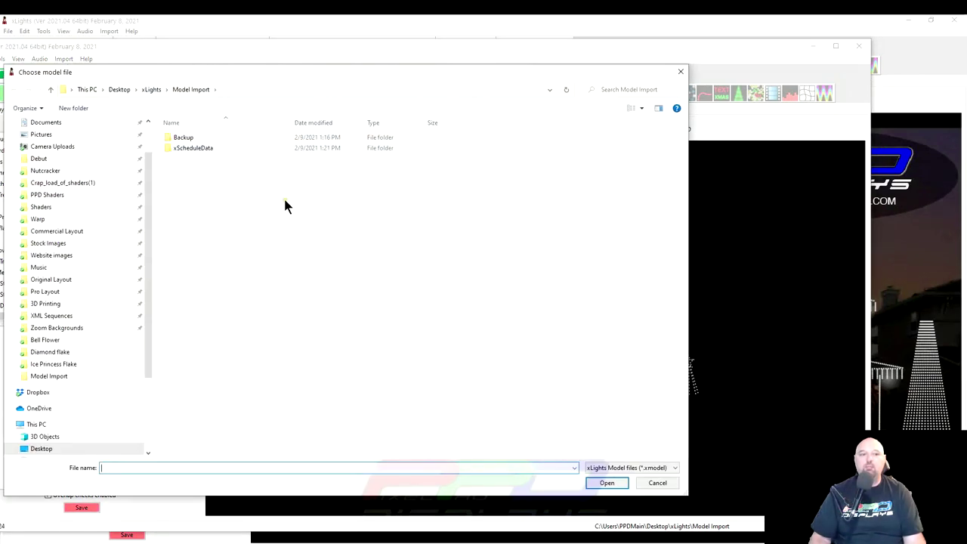
left_click(680, 72)
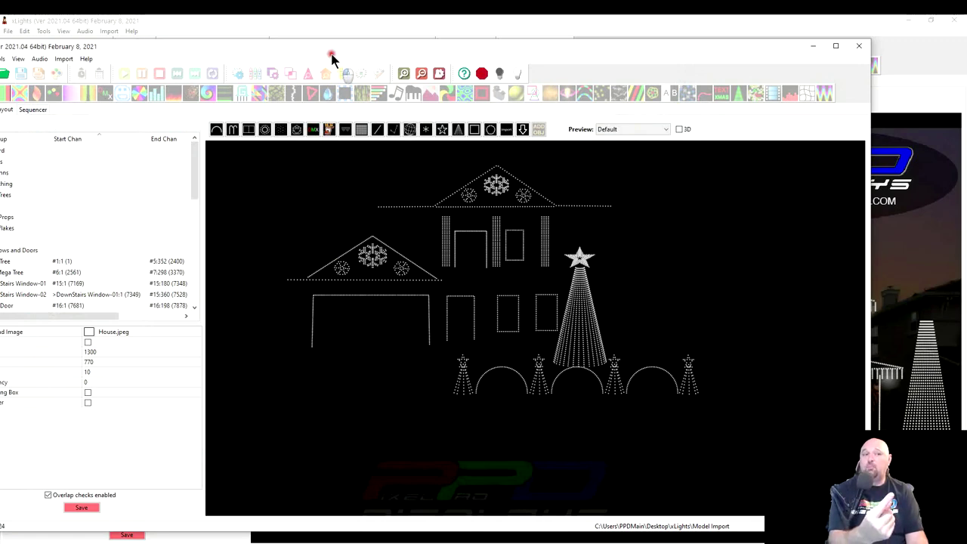
left_click_drag(400, 48, 513, 47)
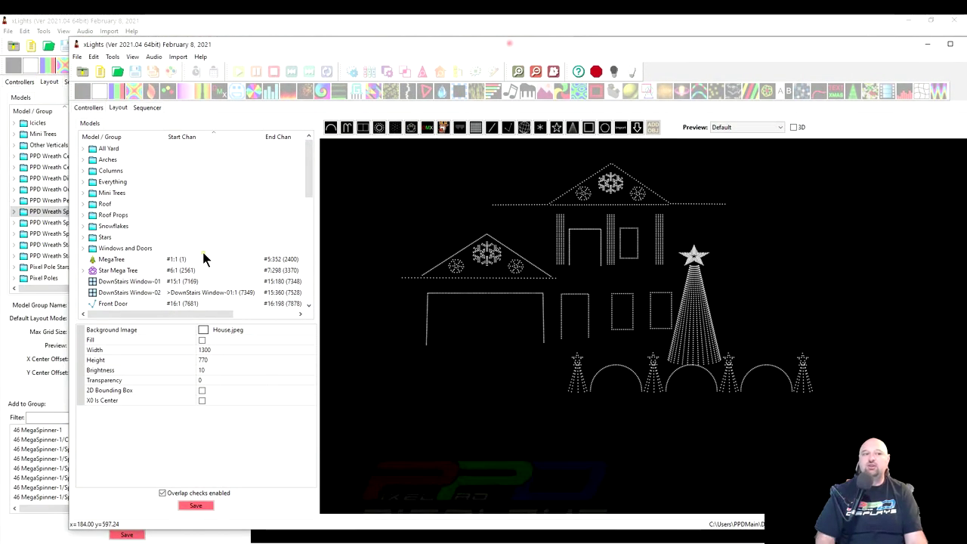
left_click(108, 226)
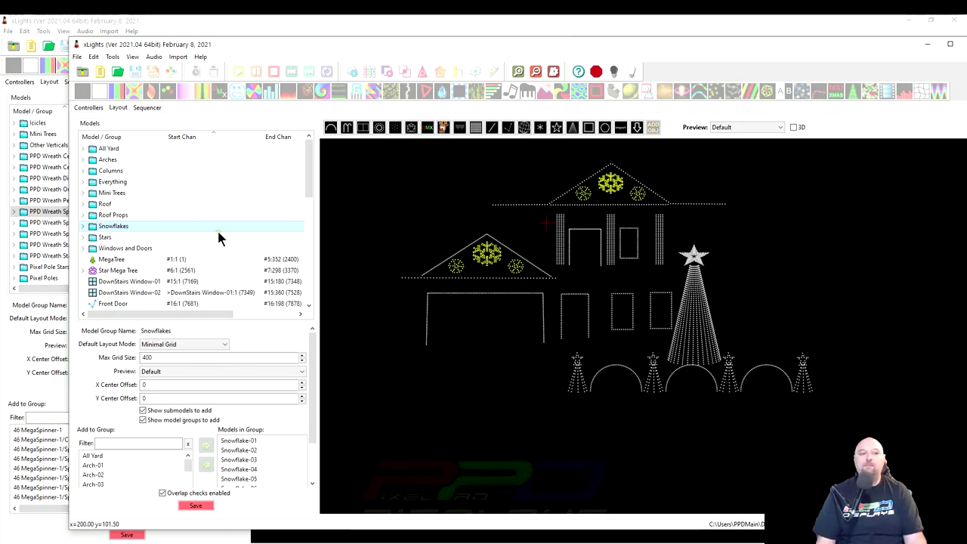
left_click_drag(210, 48, 966, 30)
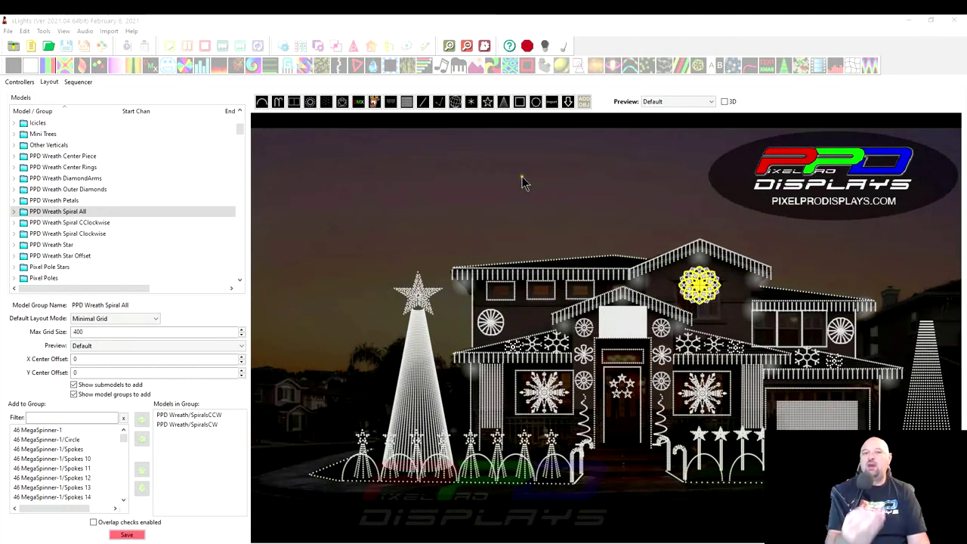
Select Boscoyo Ice Queen Snowflake and choose Export xLights Model from its context menu
left_click(539, 399)
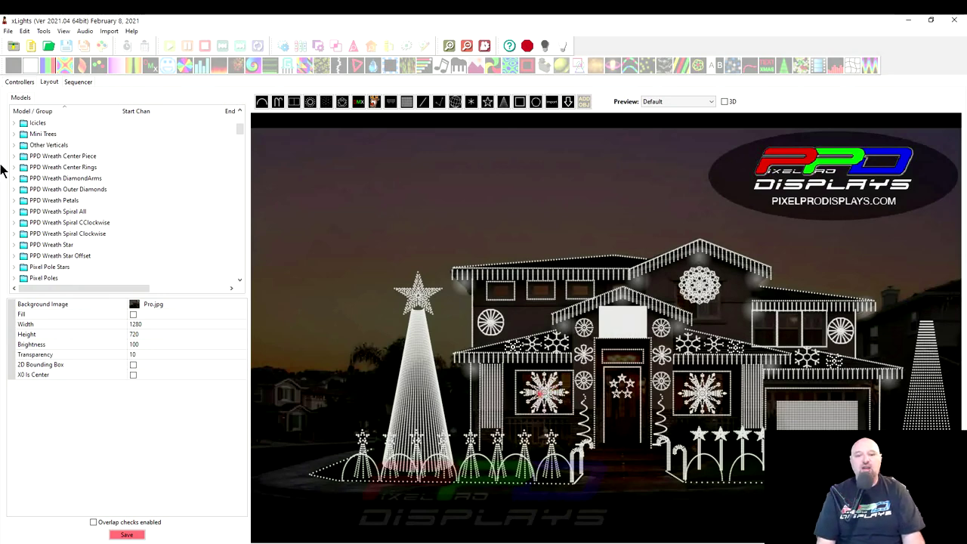
scroll(34, 219, "down", 5)
left_click(37, 189)
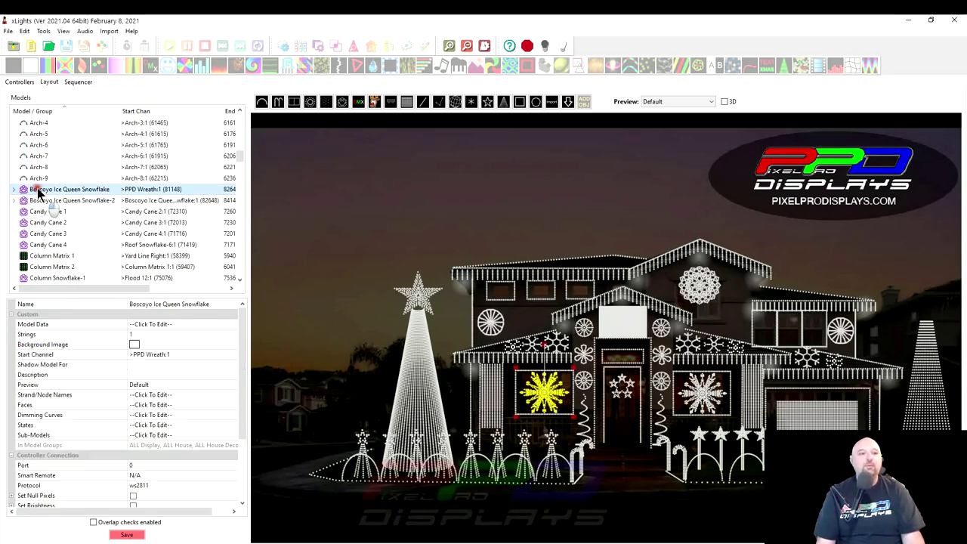
right_click(542, 395)
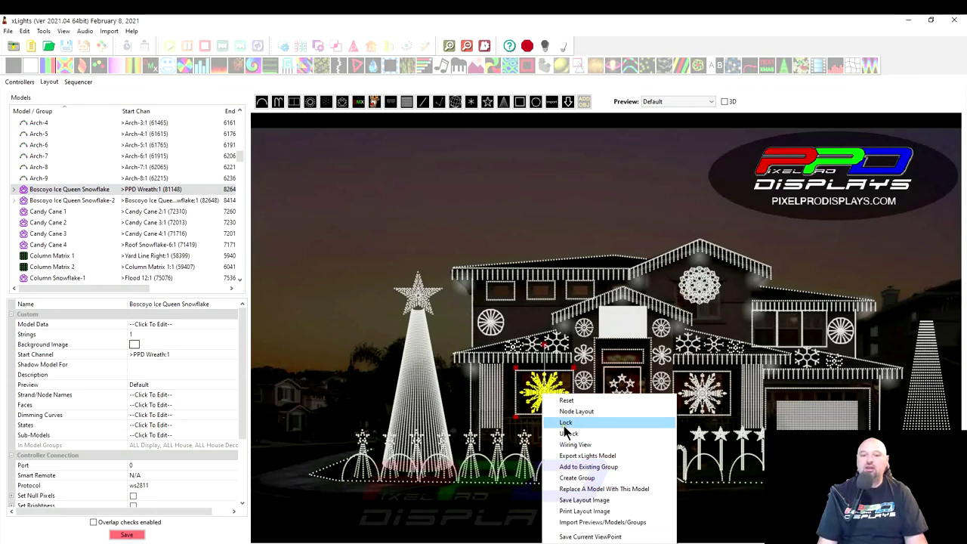
left_click(574, 457)
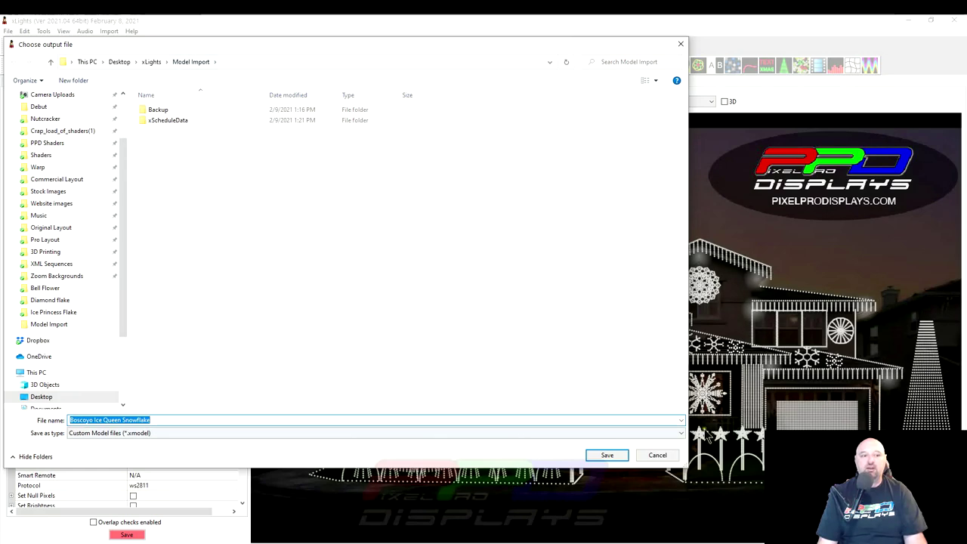
Save the .xmodel under its suggested name, also exporting the ALL House Decorations and Snowflakes groups
left_click(616, 455)
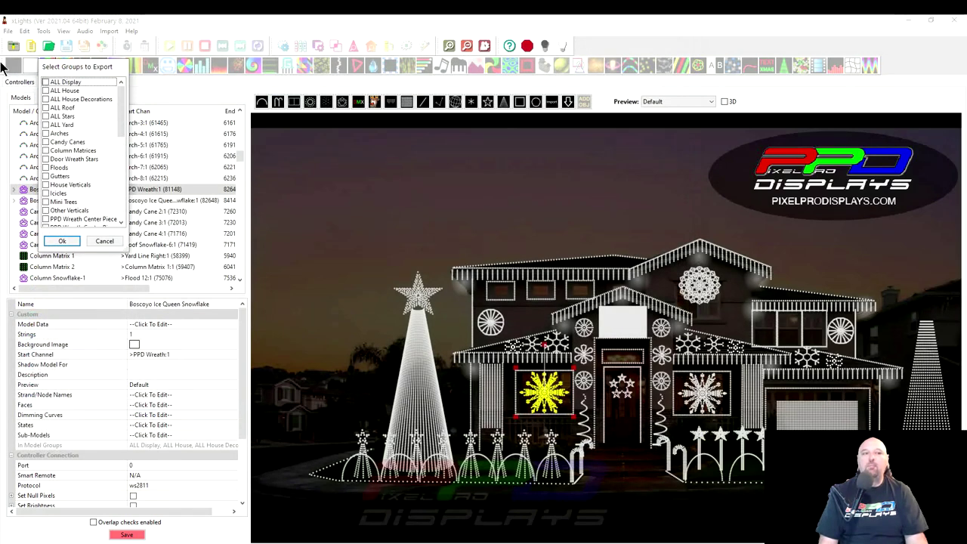
left_click_drag(65, 67, 475, 139)
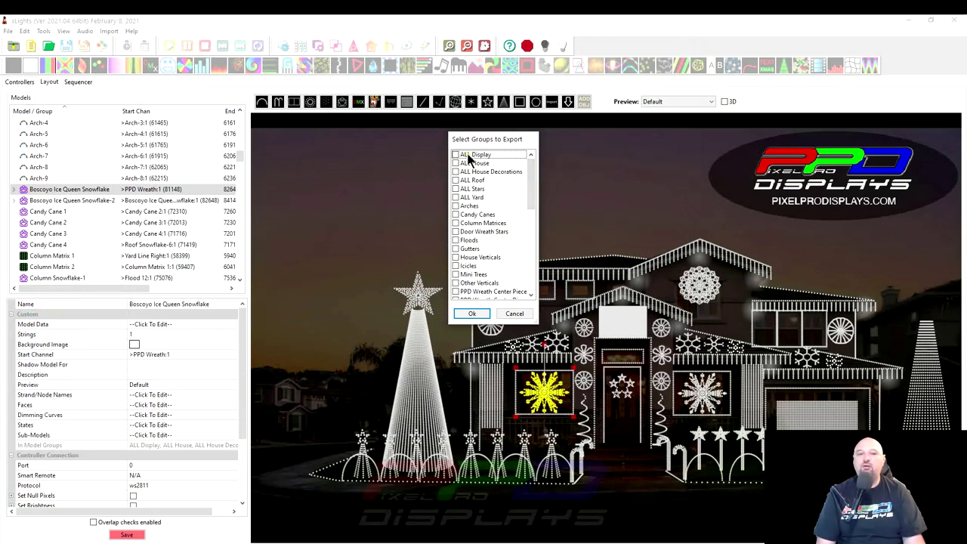
left_click_drag(465, 141, 500, 161)
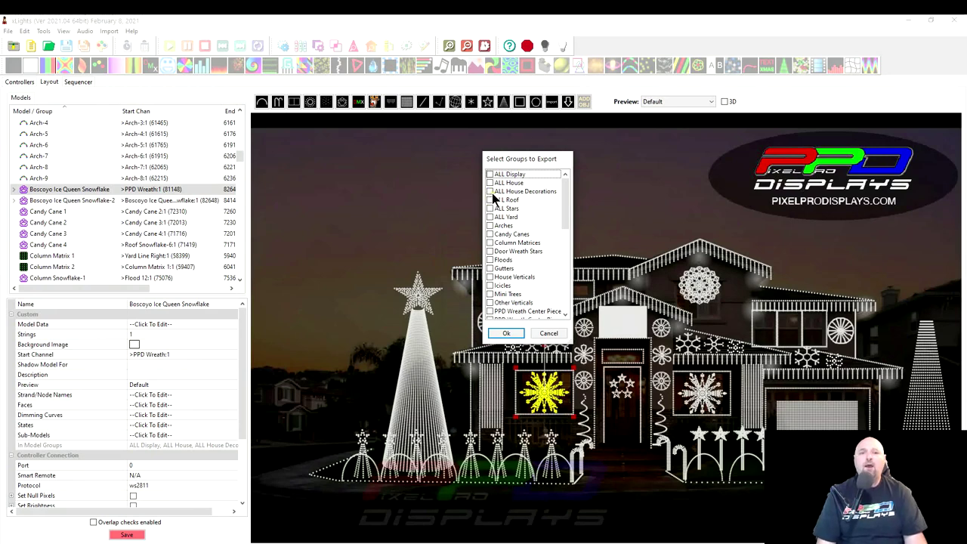
left_click(490, 191)
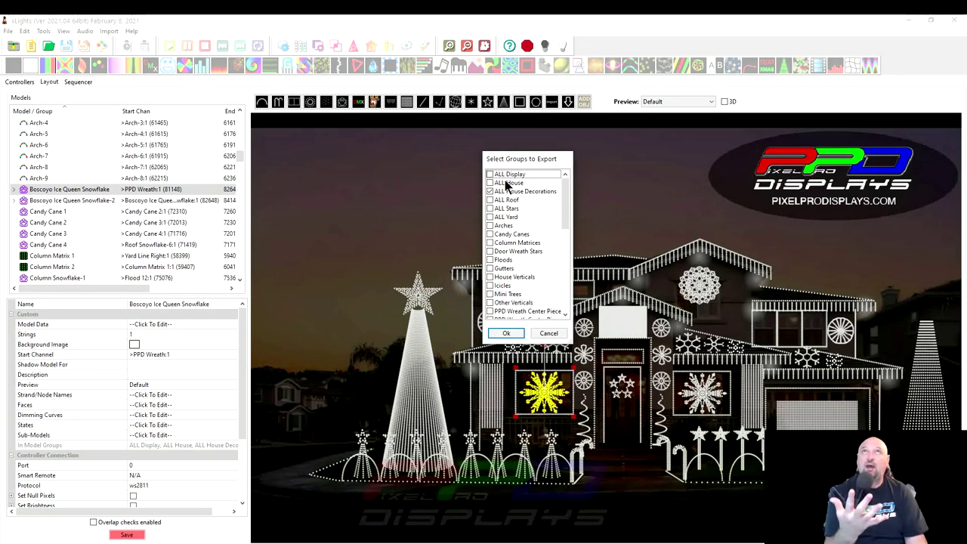
scroll(507, 290, "down", 1)
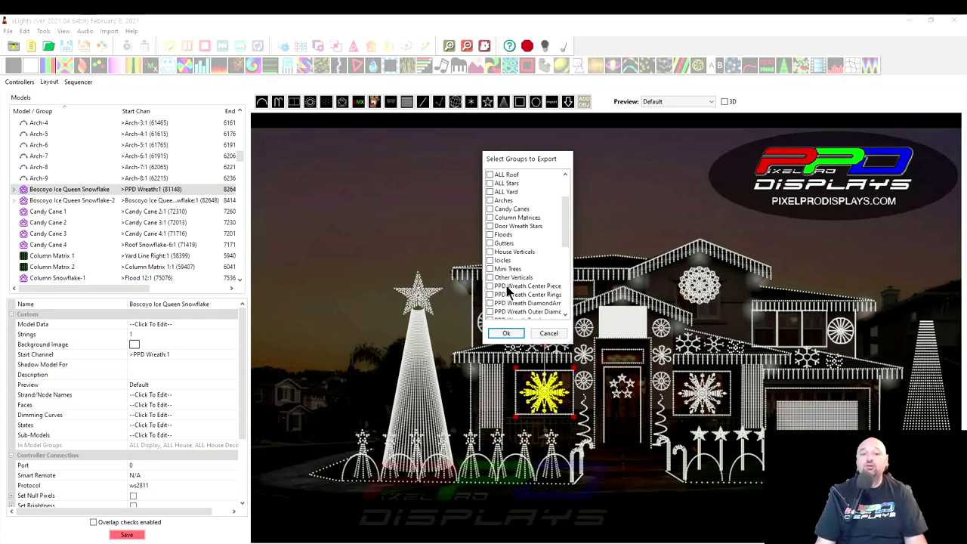
scroll(507, 293, "down", 6)
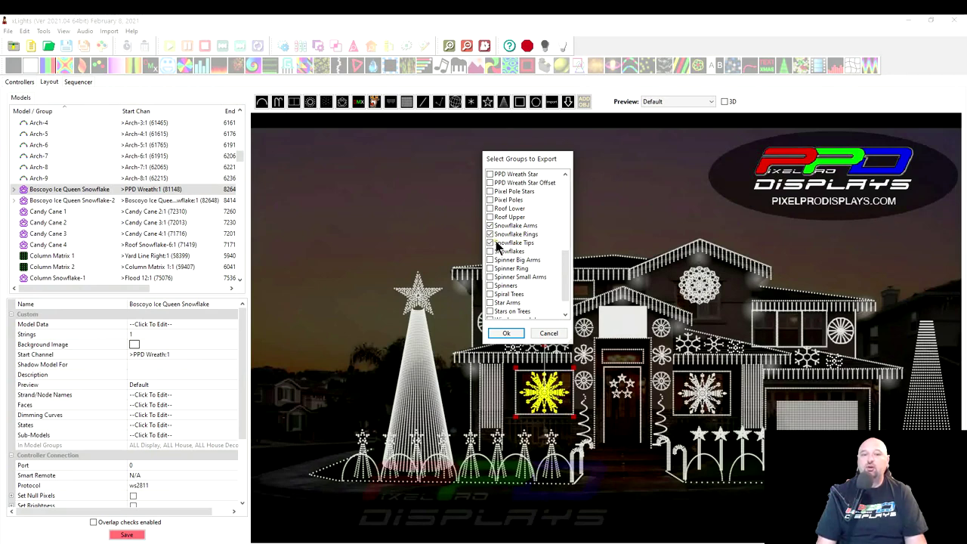
left_click(490, 252)
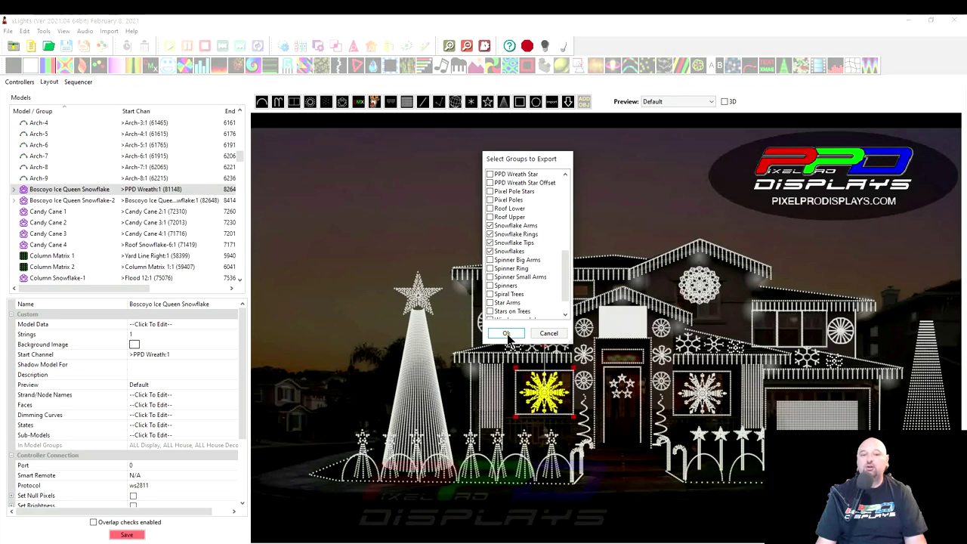
left_click(506, 334)
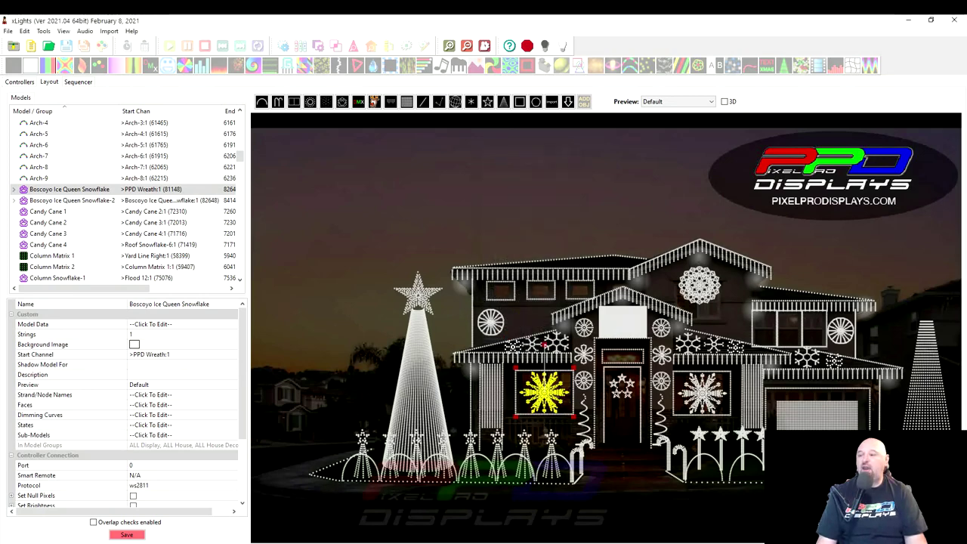
In the second layout, mark an upper-left area and import Boscoyo Ice Queen Snowflake.xmodel
left_click_drag(907, 83, 290, 48)
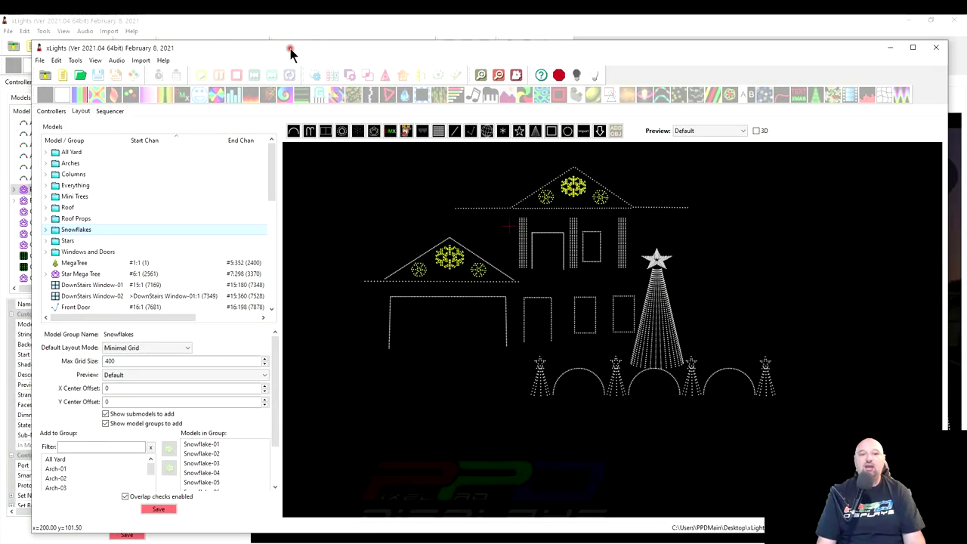
left_click(439, 268)
left_click(447, 266)
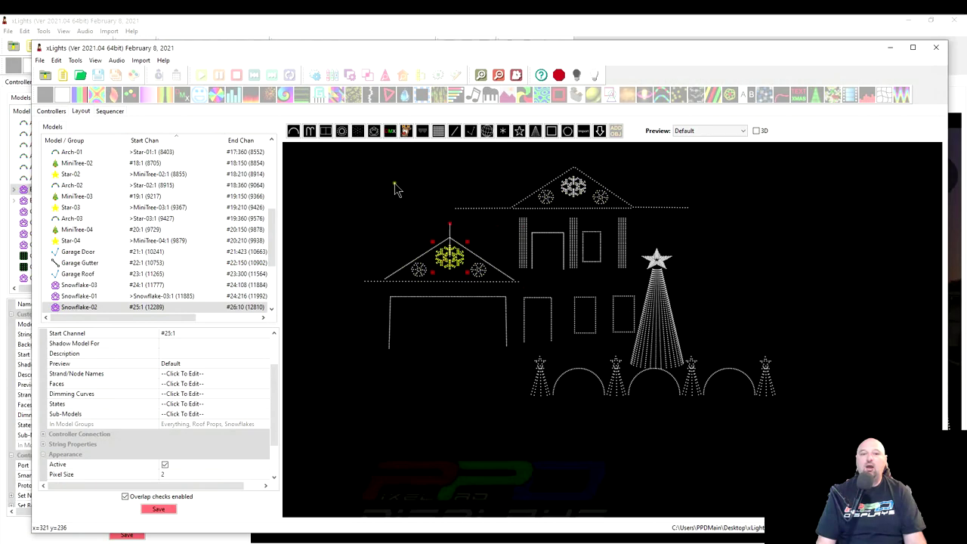
left_click(452, 190)
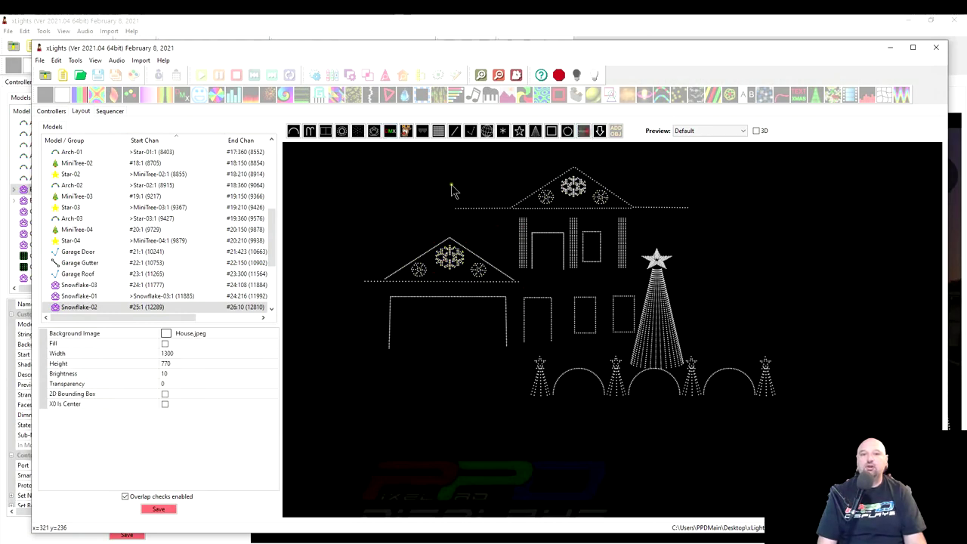
left_click_drag(341, 159, 394, 208)
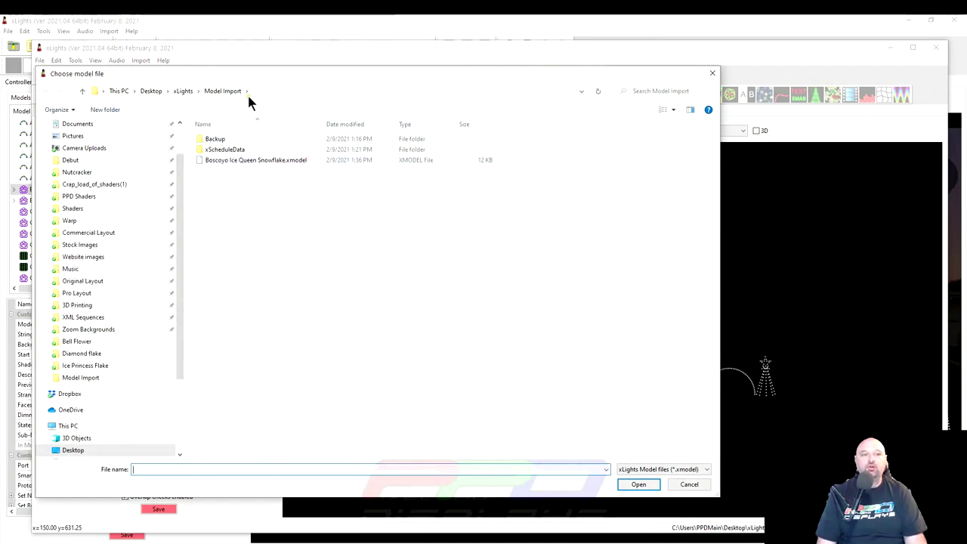
left_click(267, 159)
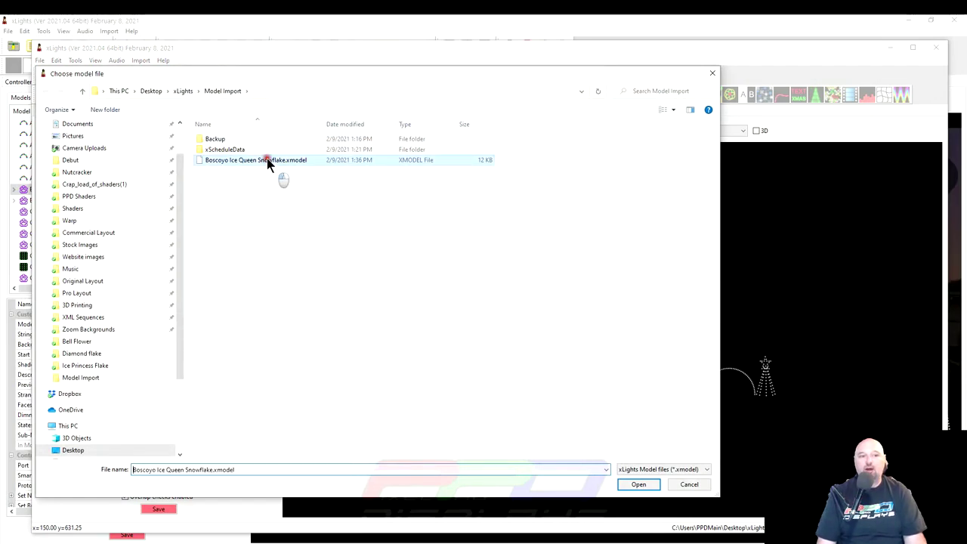
left_click(632, 484)
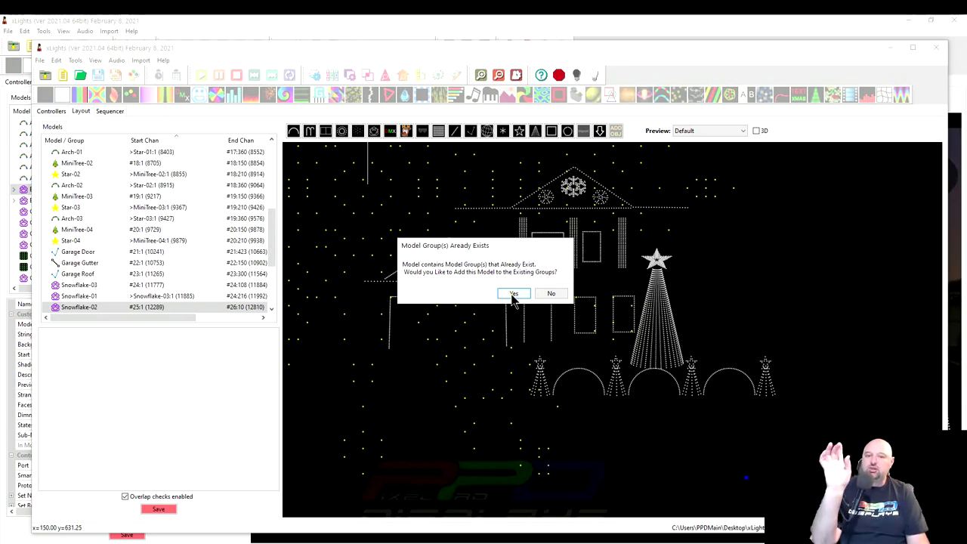
Check the original layout's Snowflakes group members, then agree to add the model to existing groups
left_click(512, 294)
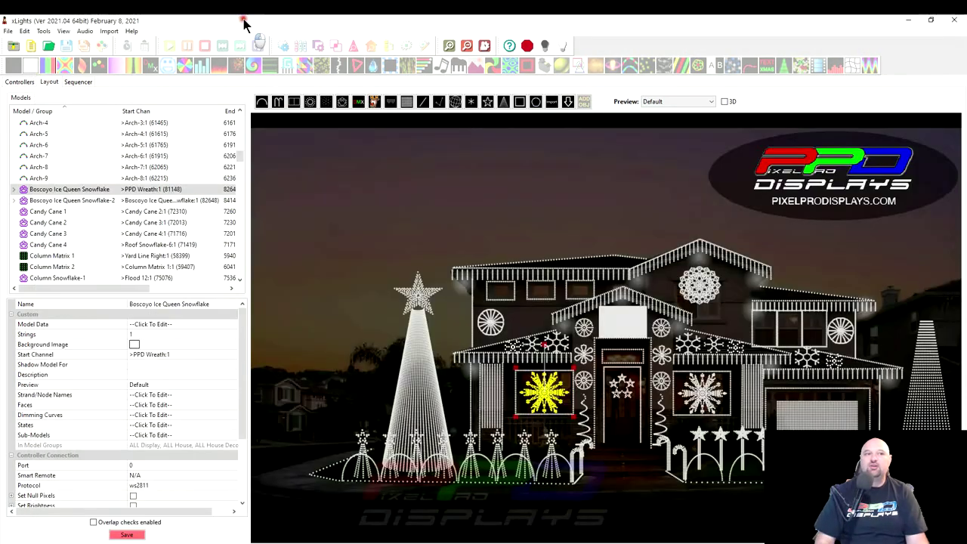
scroll(38, 181, "up", 5)
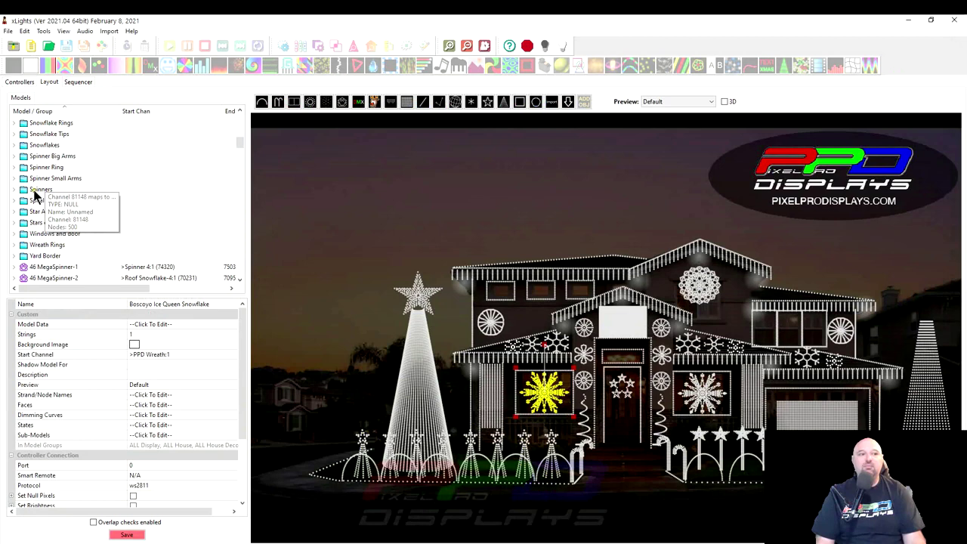
left_click(39, 189)
left_click(40, 146)
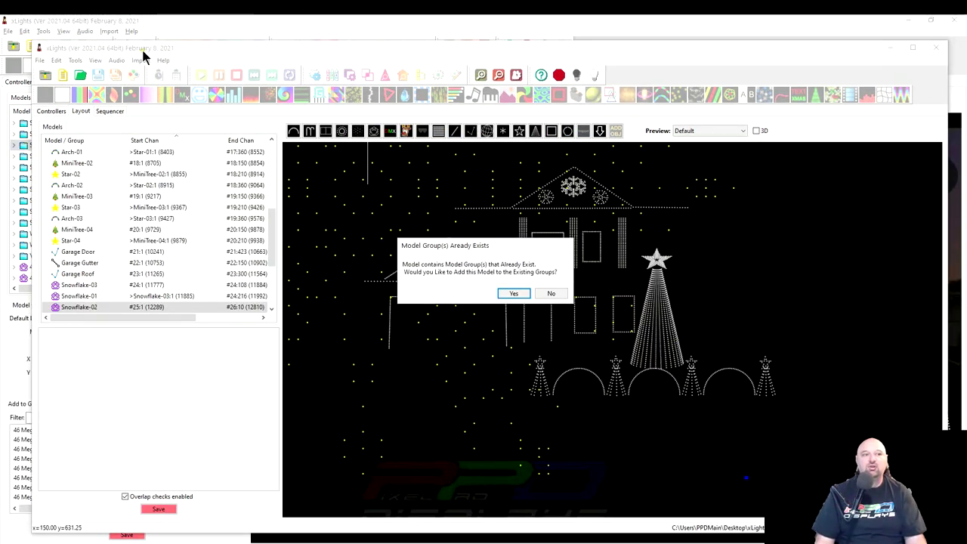
left_click(514, 293)
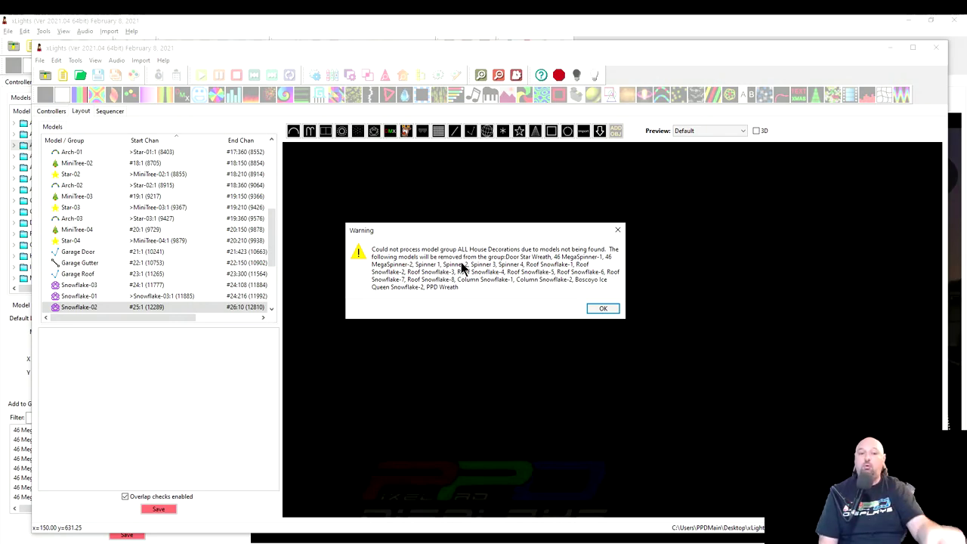
Dismiss the missing-model warnings for ALL House Decorations, Snowflake Arms and Snowflake Rings
left_click(603, 310)
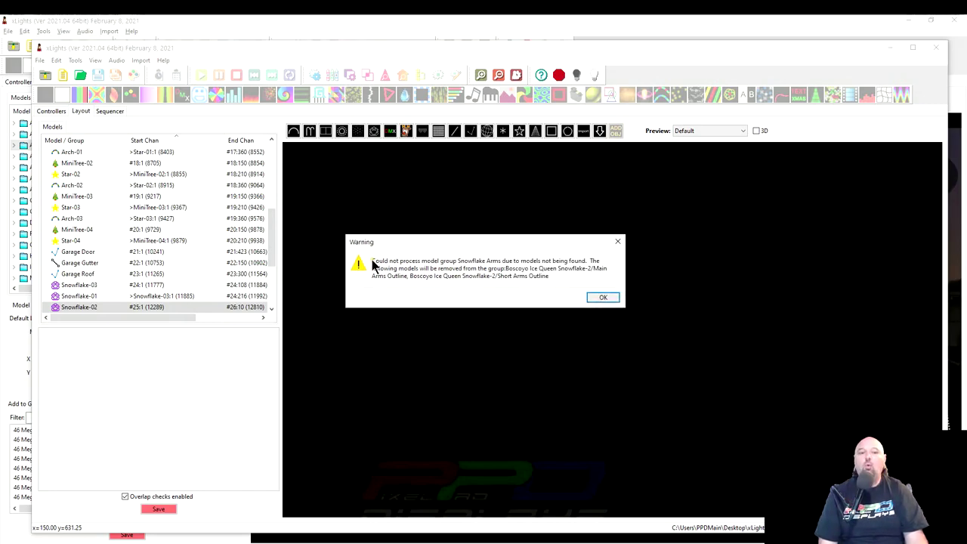
left_click(608, 299)
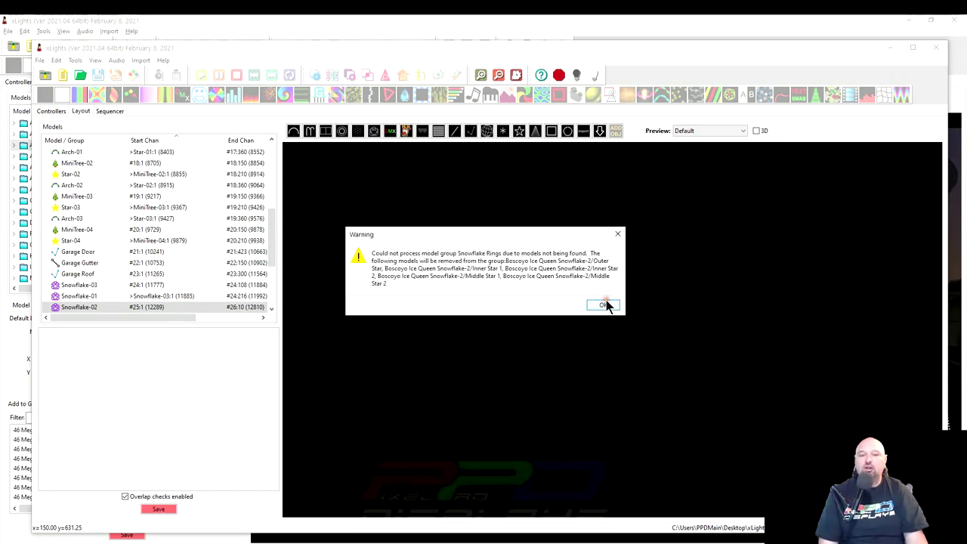
left_click(605, 305)
Dismiss the last warning, nudge the new snowflake, and review Snowflake Arms, Rings, Tips and Snowflakes
left_click(600, 302)
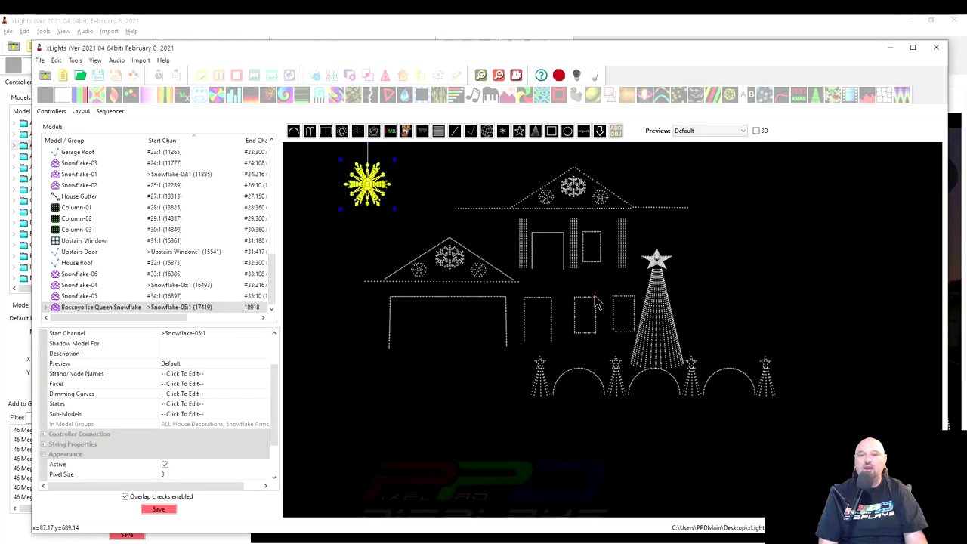
left_click_drag(391, 171, 427, 185)
scroll(229, 219, "up", 10)
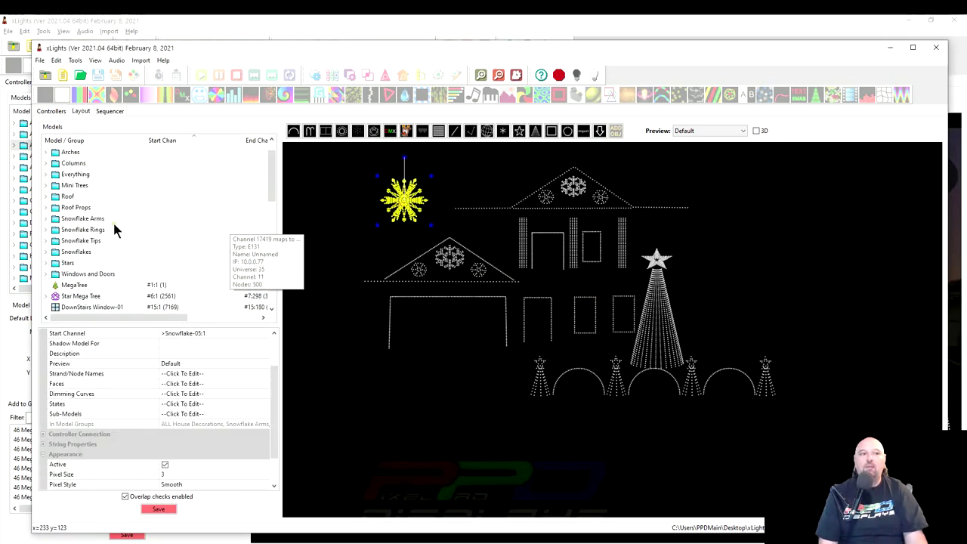
left_click(60, 219)
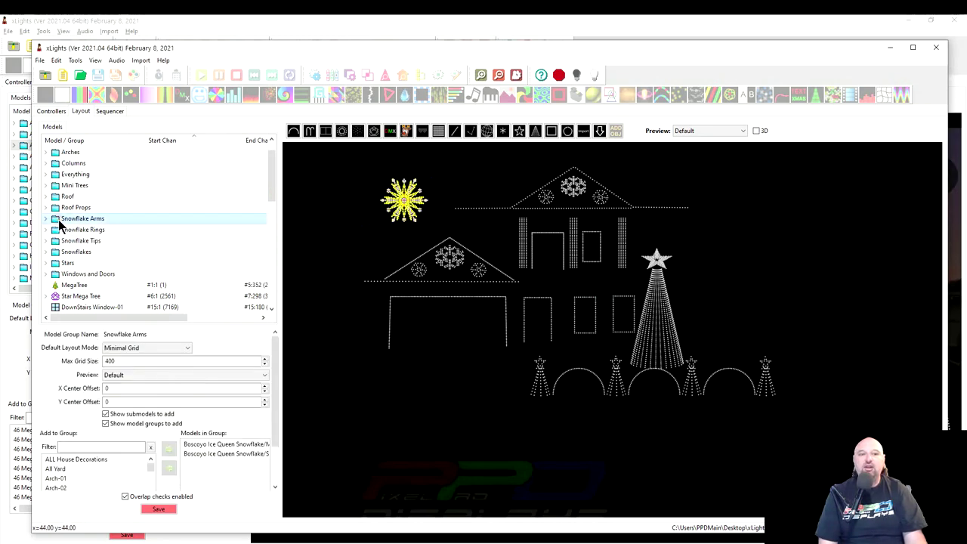
left_click(71, 233)
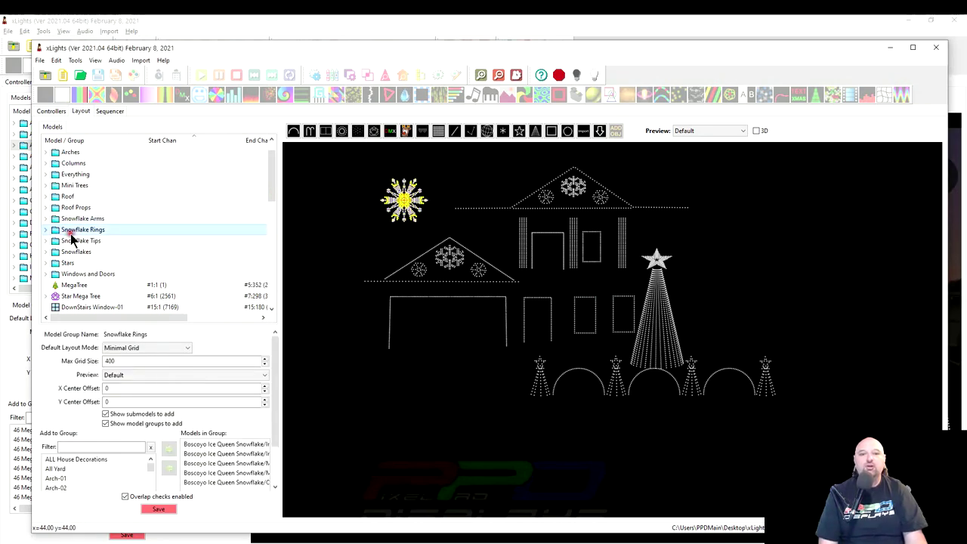
left_click(72, 241)
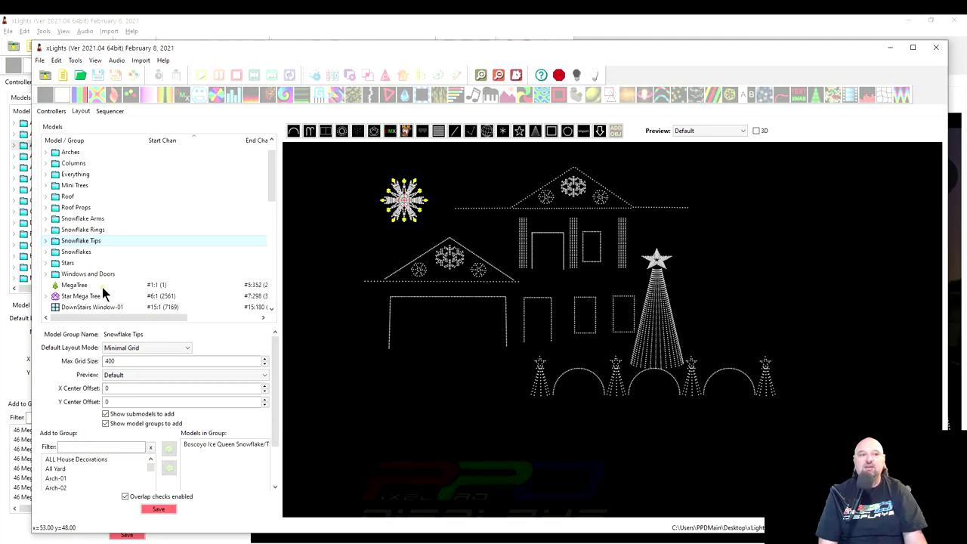
left_click(65, 253)
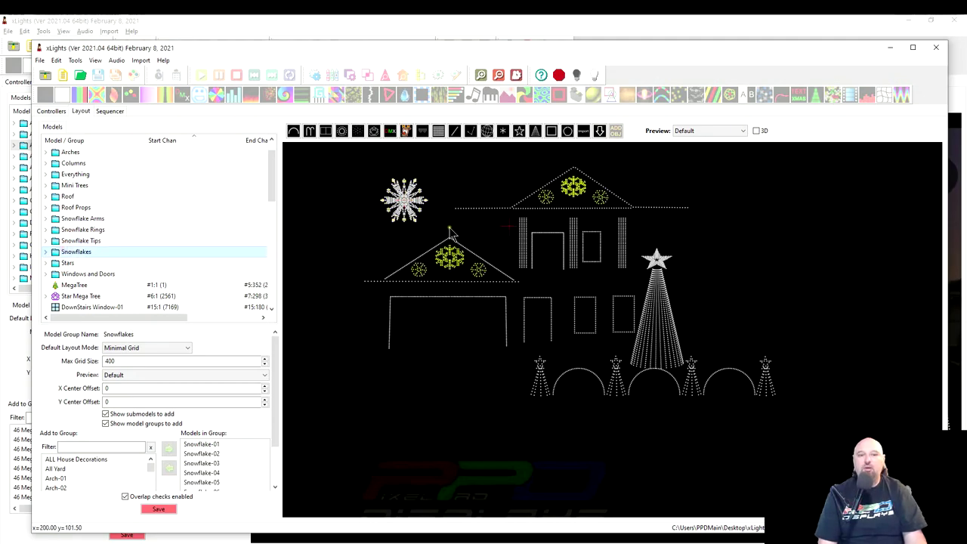
left_click(414, 209)
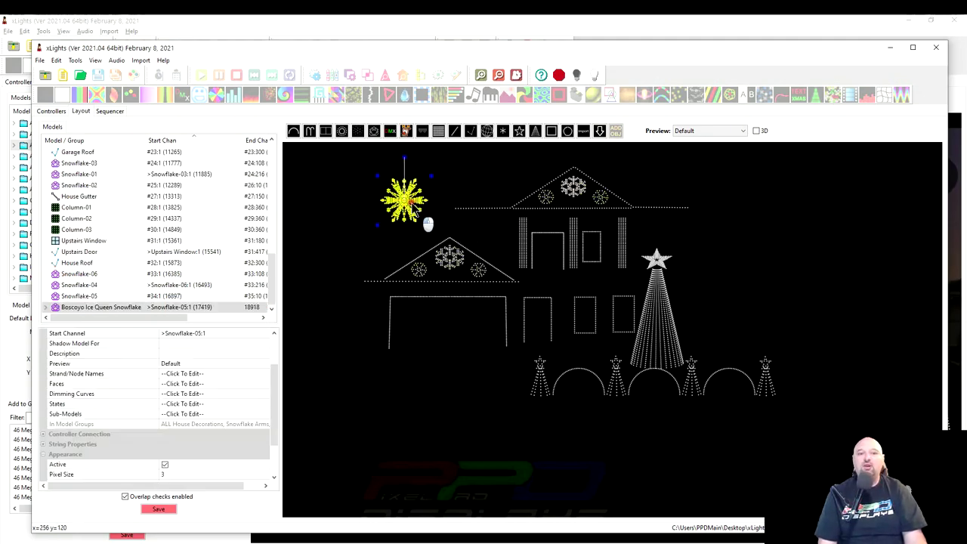
Add Boscoyo Ice Queen Snowflake to the Snowflakes group and save the layout
scroll(106, 219, "up", 6)
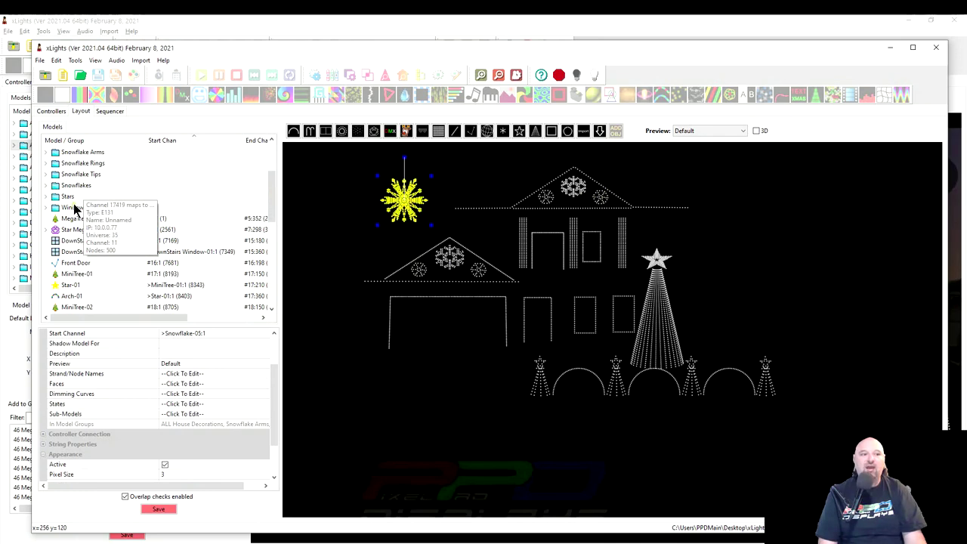
left_click(68, 186)
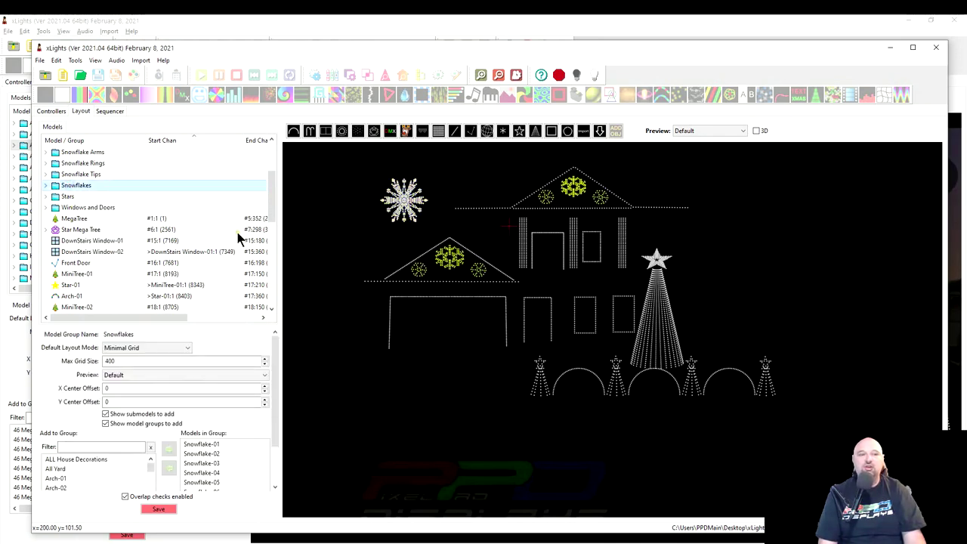
scroll(83, 469, "down", 5)
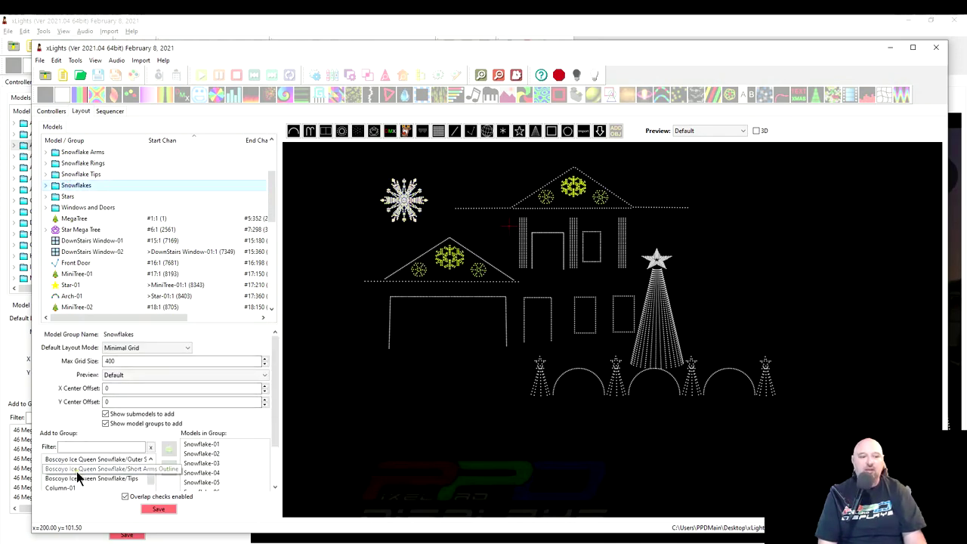
left_click(80, 458)
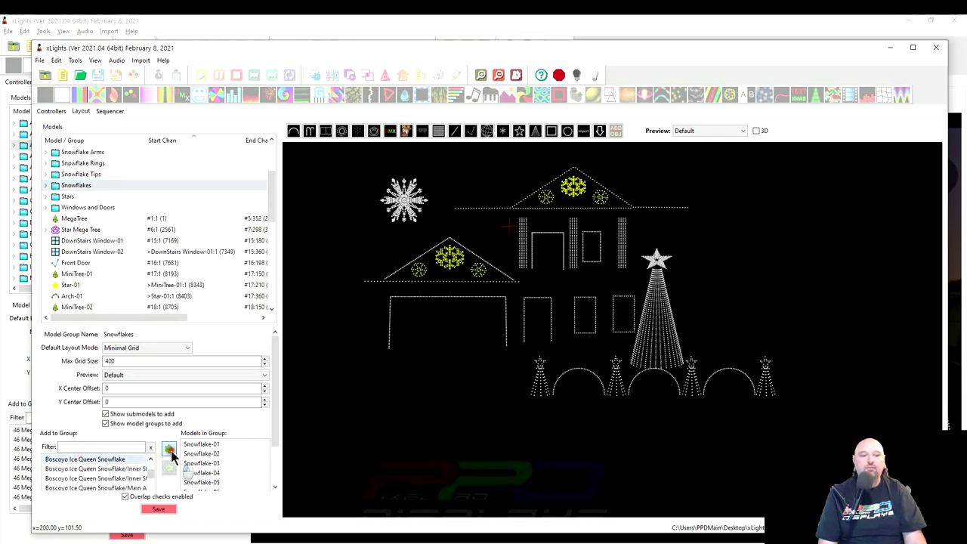
left_click(169, 449)
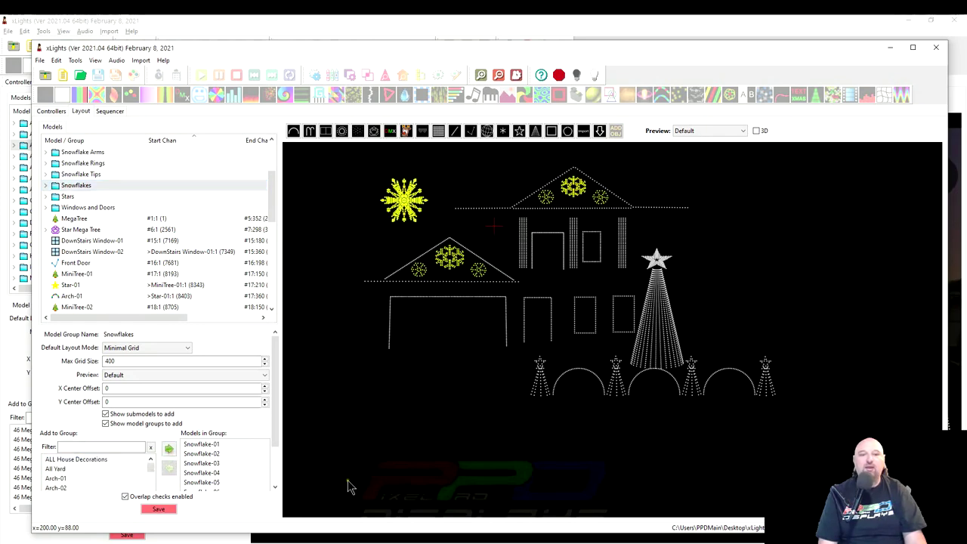
left_click(158, 509)
left_click(396, 201)
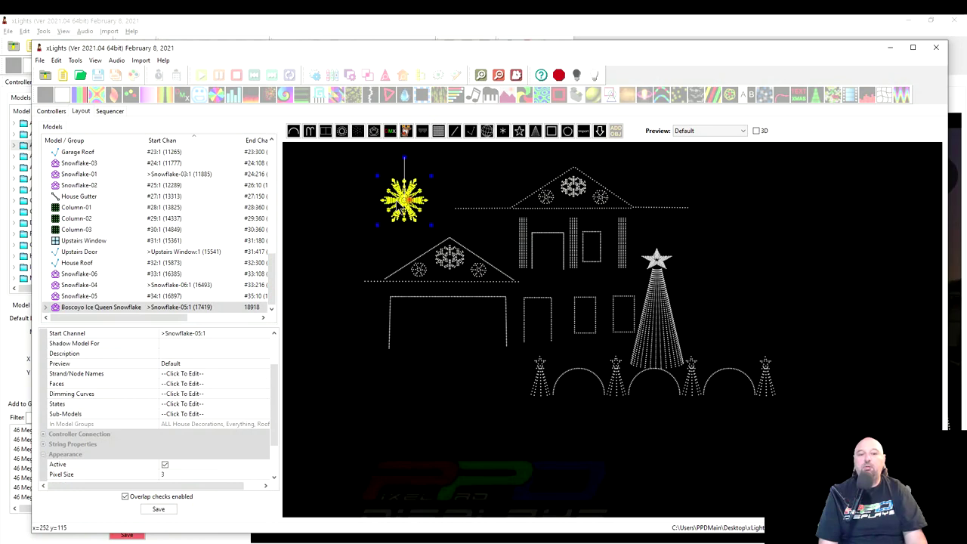
Check the ALL House Decorations members, then move the second layout window aside
scroll(136, 200, "up", 5)
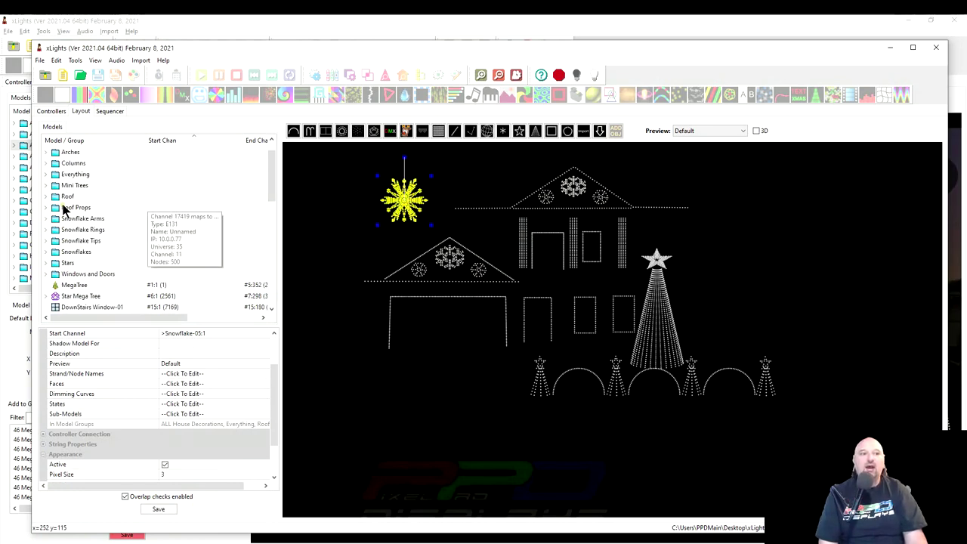
scroll(105, 210, "up", 1)
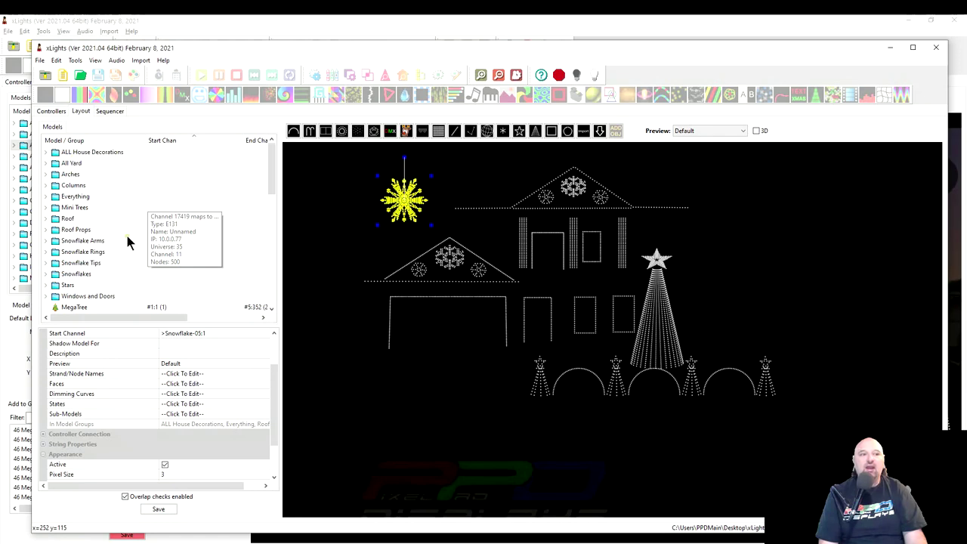
left_click(93, 154)
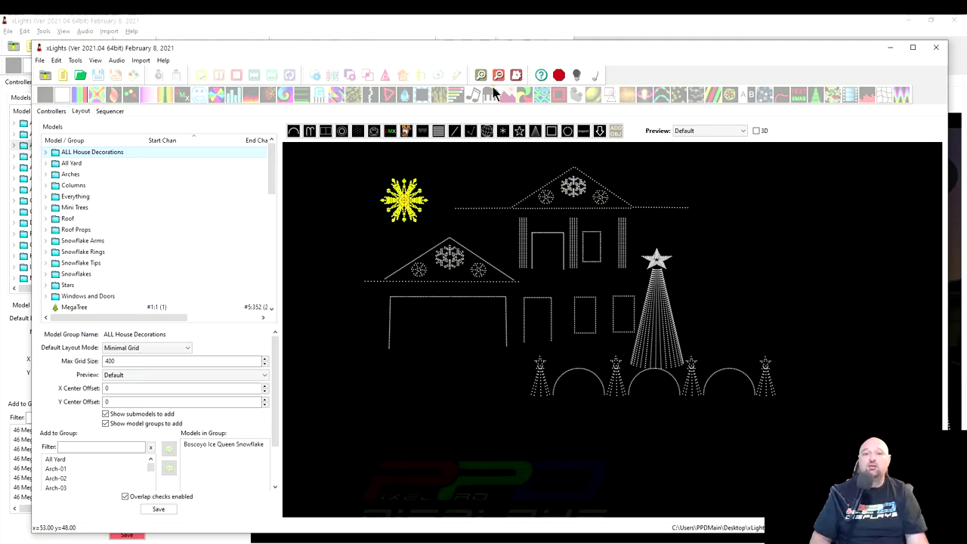
left_click_drag(474, 50, 966, 84)
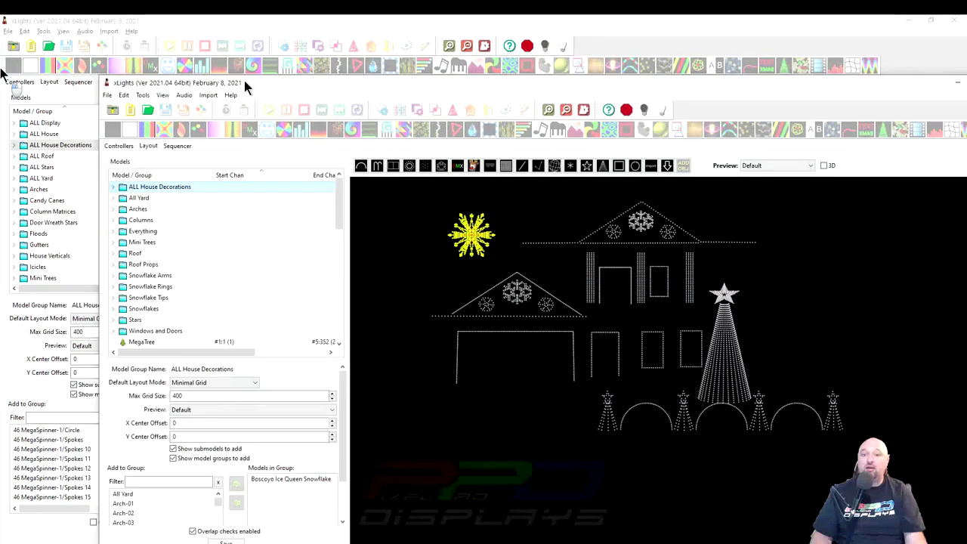
Drag the second layout window back into place over the main house layout
left_click_drag(243, 78, 172, 50)
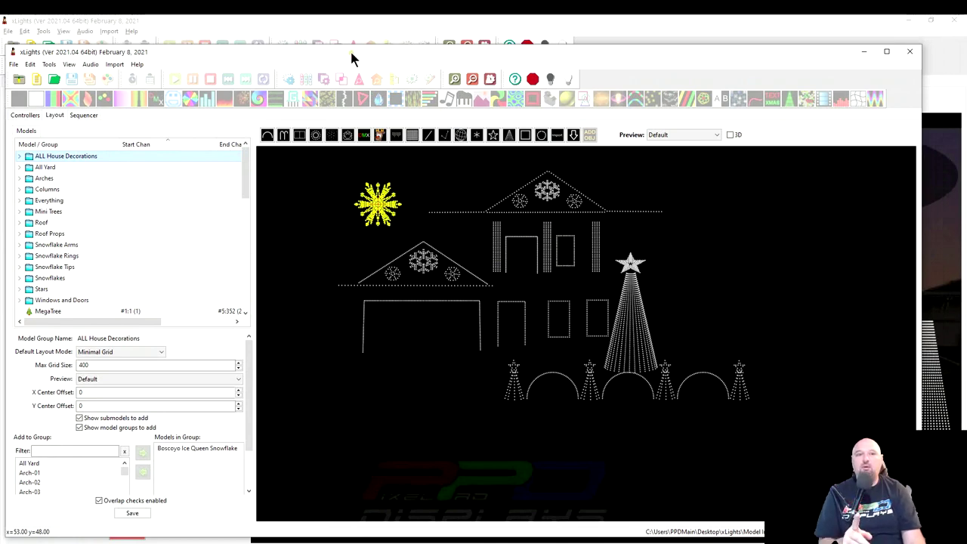
left_click_drag(350, 50, 365, 32)
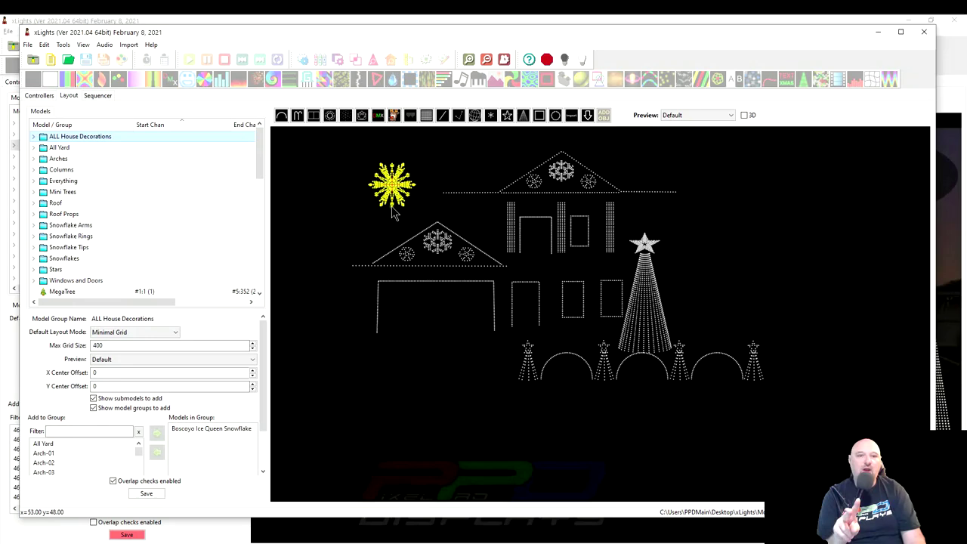
left_click_drag(337, 38, 352, 37)
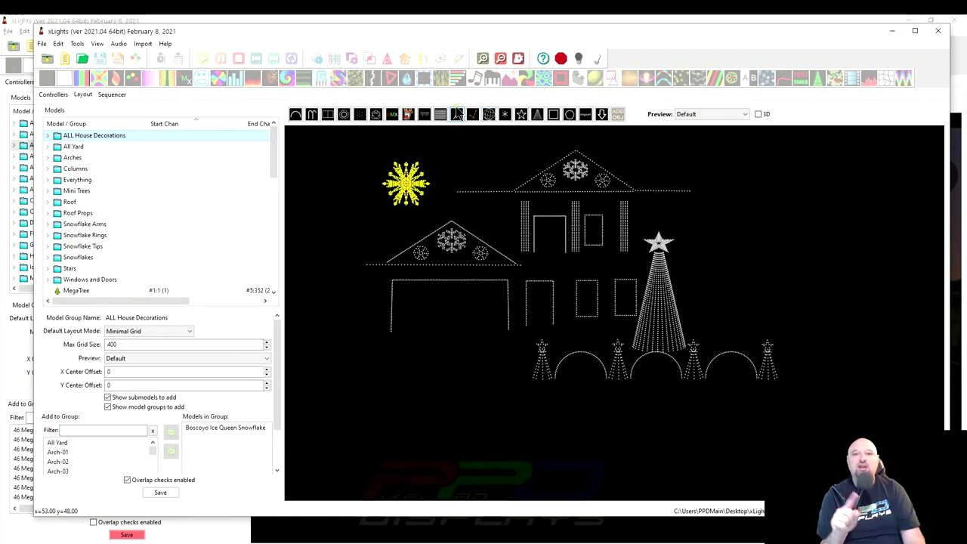
left_click(586, 116)
Mark an area left of the Ice Queen snowflake and import Diamond flake/Diamond_Tip47_Chromaflake.xmodel
left_click_drag(306, 169, 311, 220)
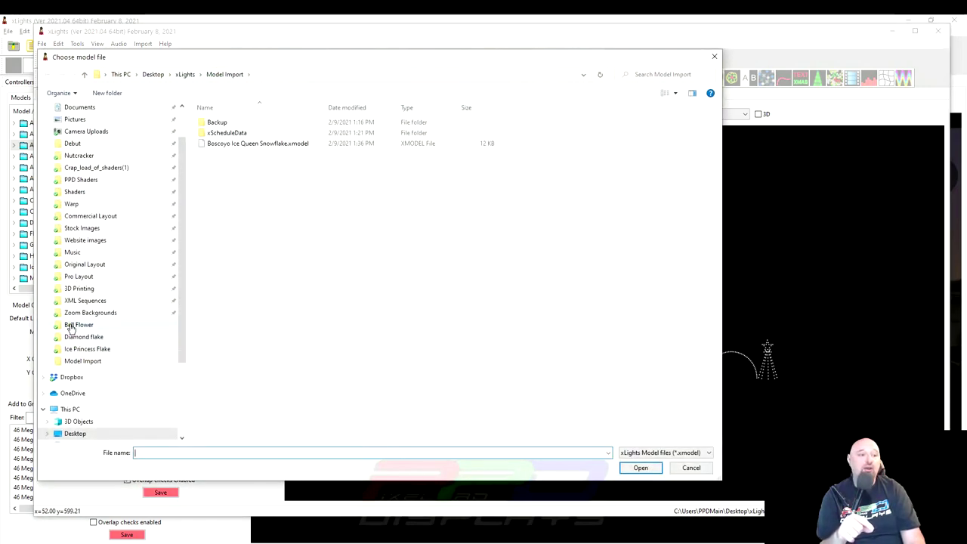
left_click(76, 340)
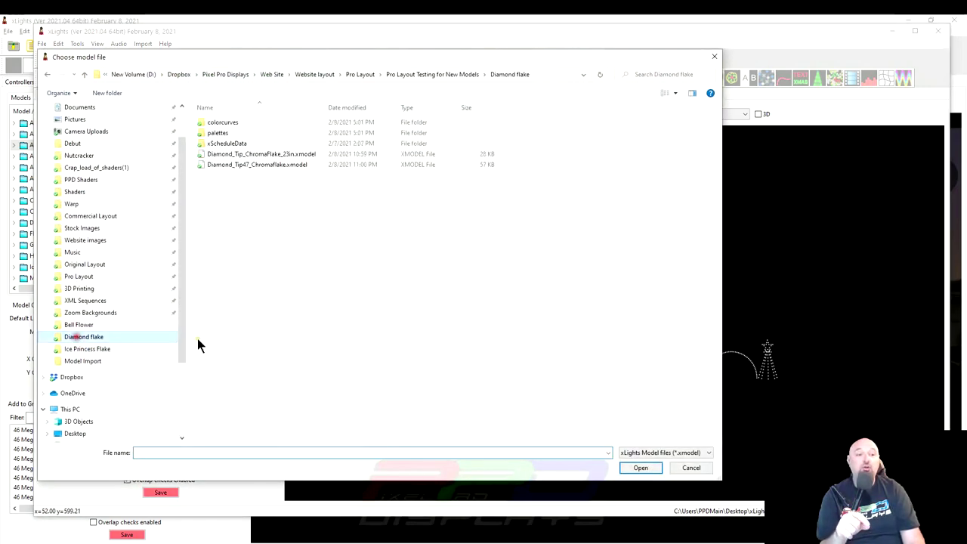
left_click(243, 165)
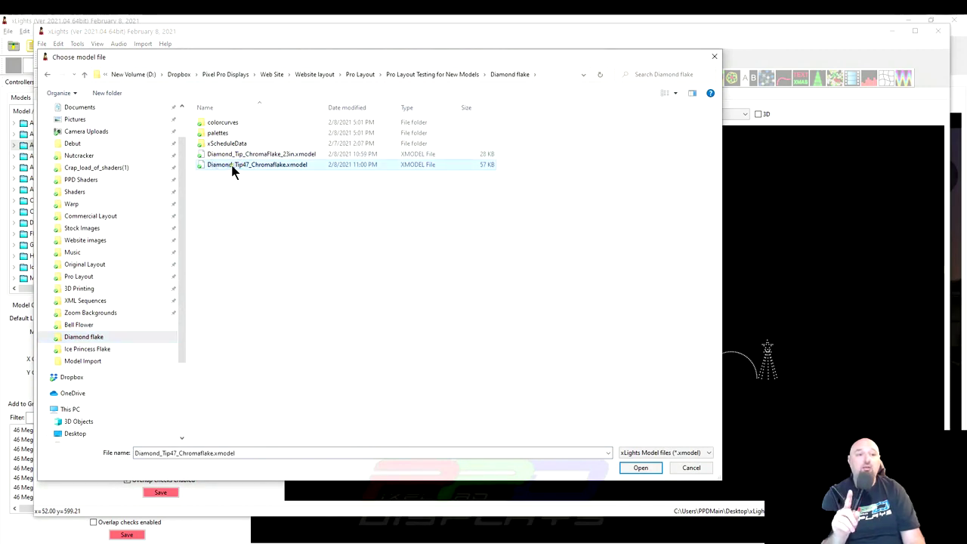
left_click(632, 468)
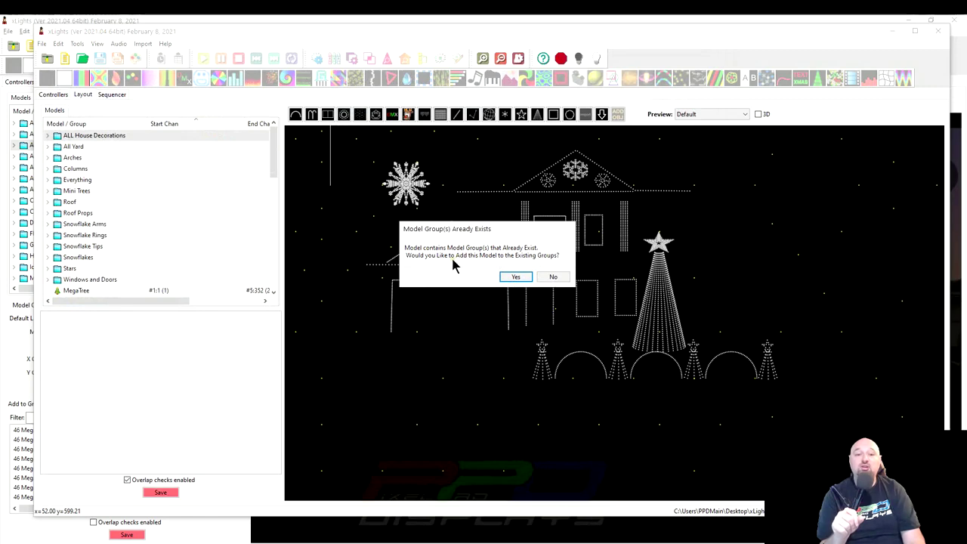
Accept adding the chromaflake to existing groups and nudge it slightly right
left_click(516, 276)
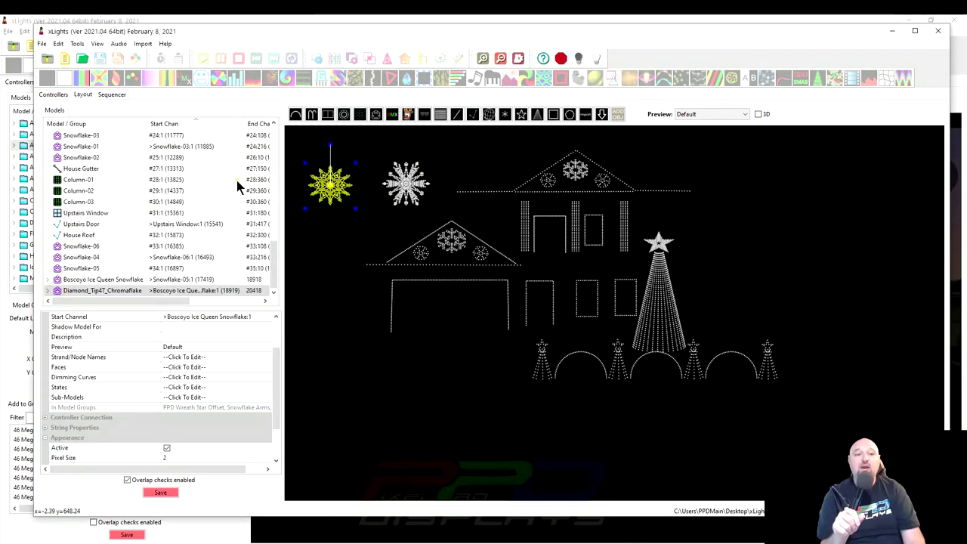
scroll(120, 242, "up", 2)
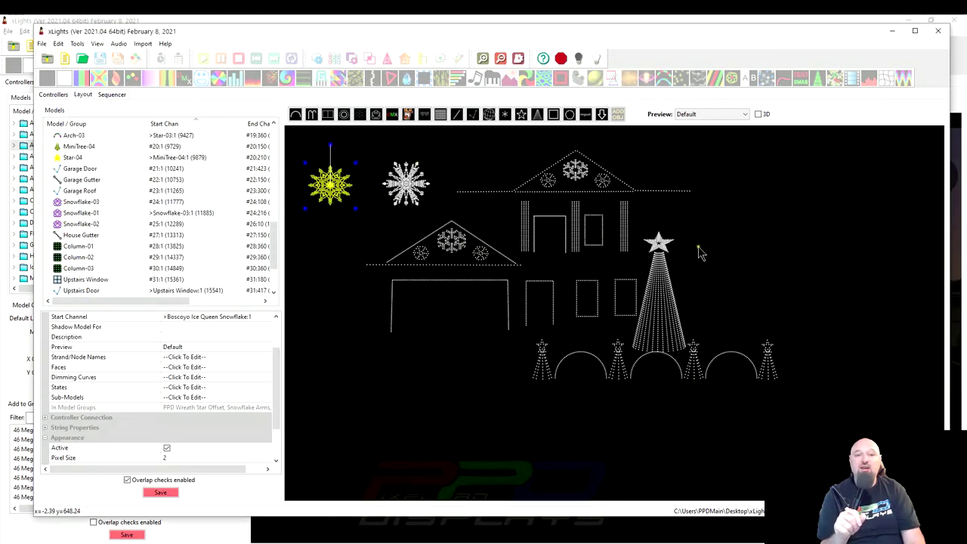
left_click_drag(347, 205, 361, 202)
scroll(193, 197, "up", 5)
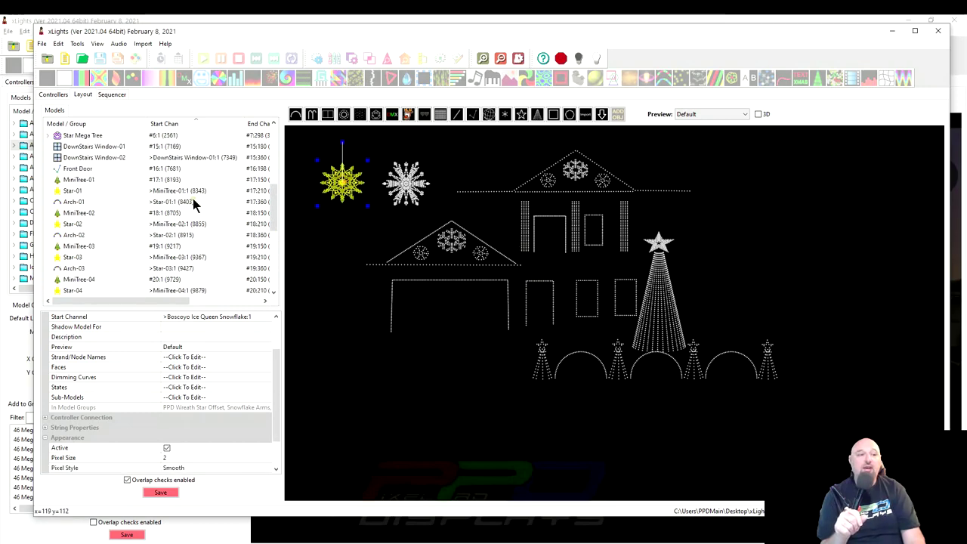
Review Snowflake Arms, Rings, Tips and Snowflakes, finding the chromaflake missing from Snowflakes
scroll(97, 240, "down", 2)
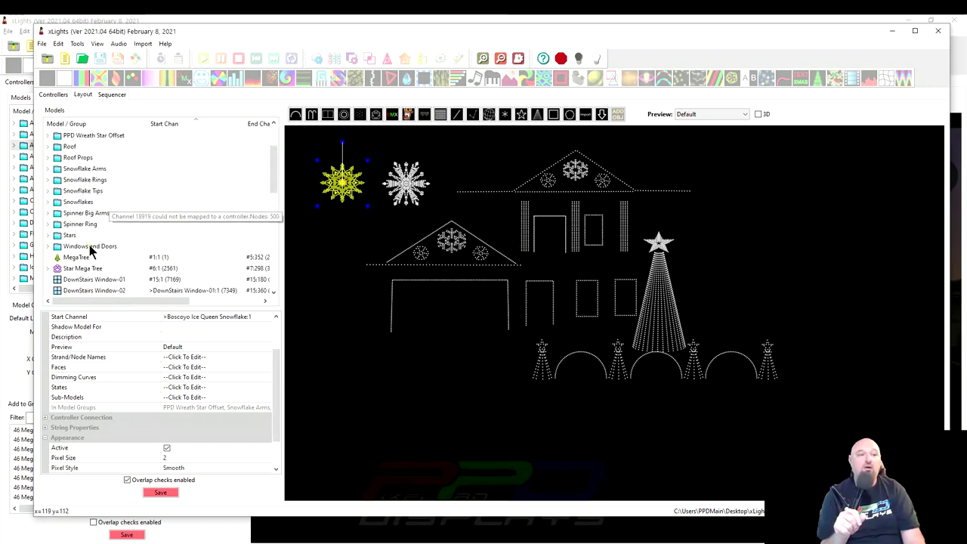
left_click(72, 171)
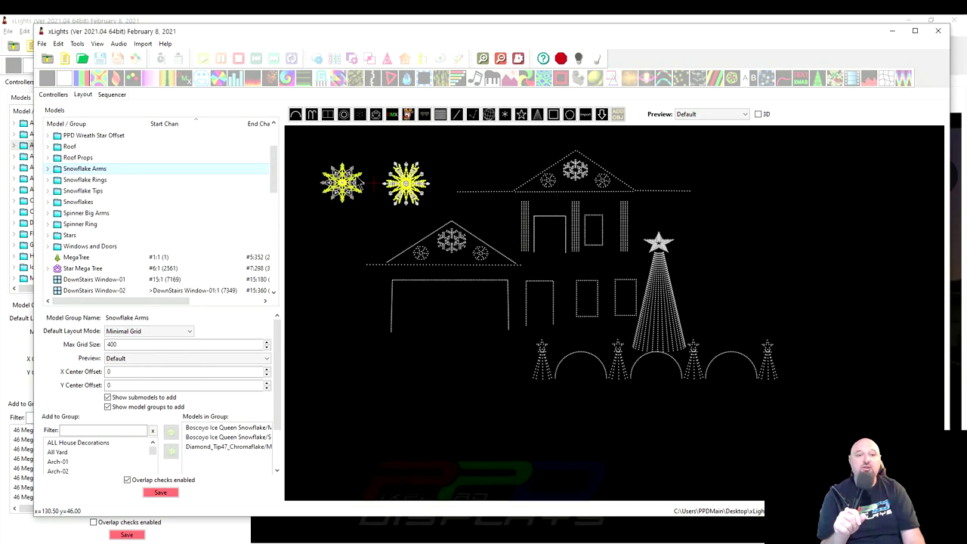
left_click(78, 180)
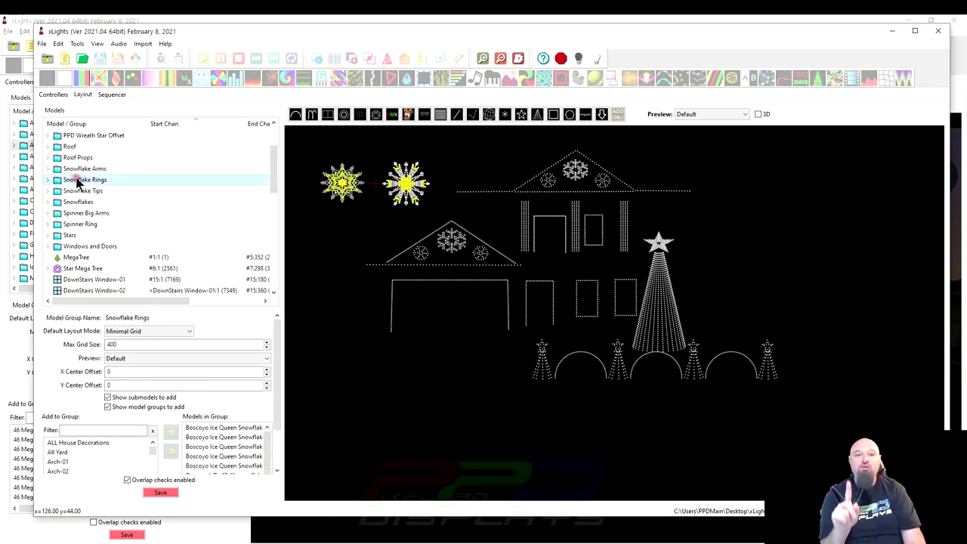
left_click(80, 191)
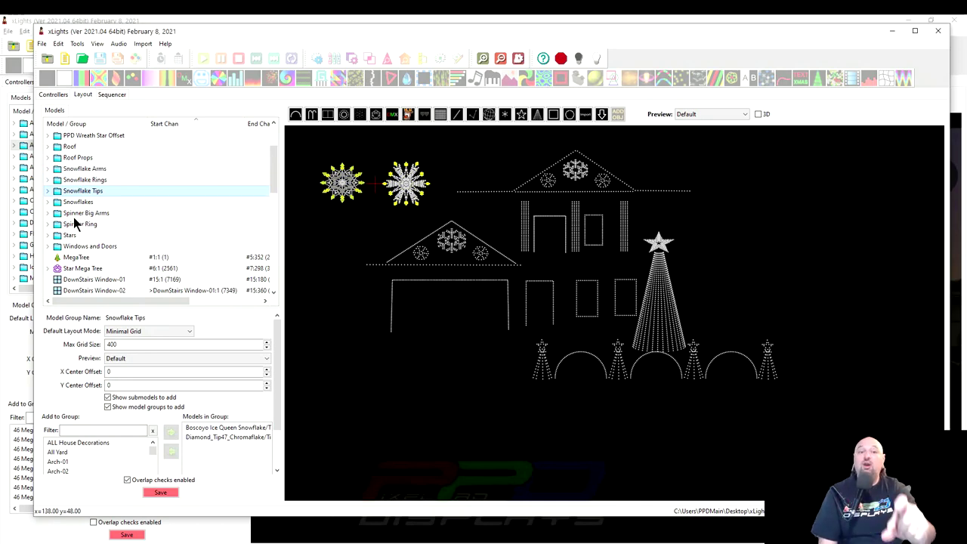
left_click(78, 201)
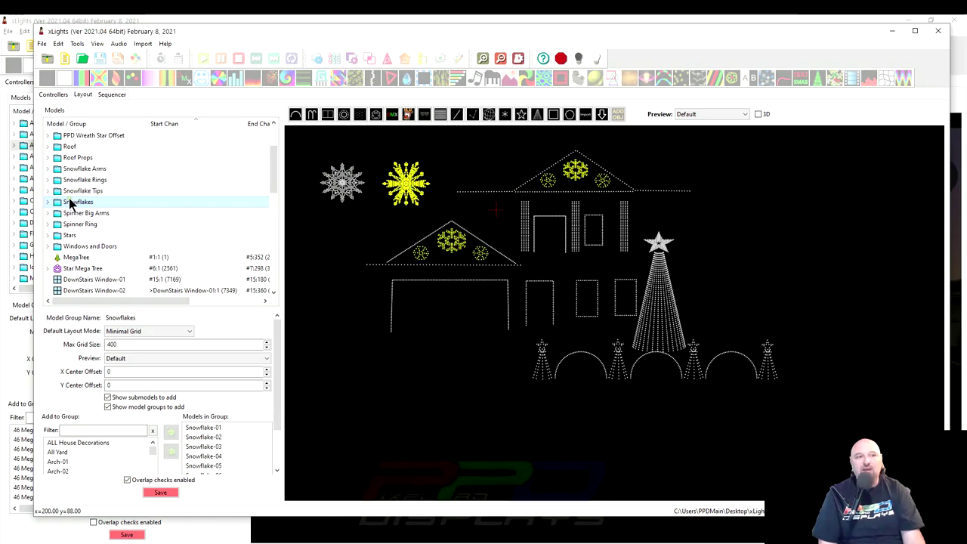
Add Diamond_Tip47_Chromaflake to the Snowflakes group via Add Selections to Existing Group
left_click(342, 187)
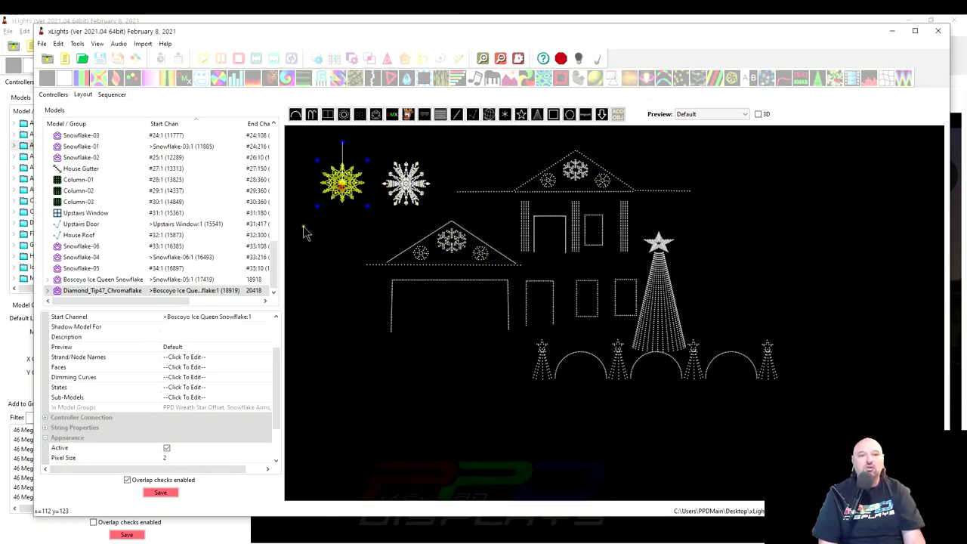
right_click(89, 291)
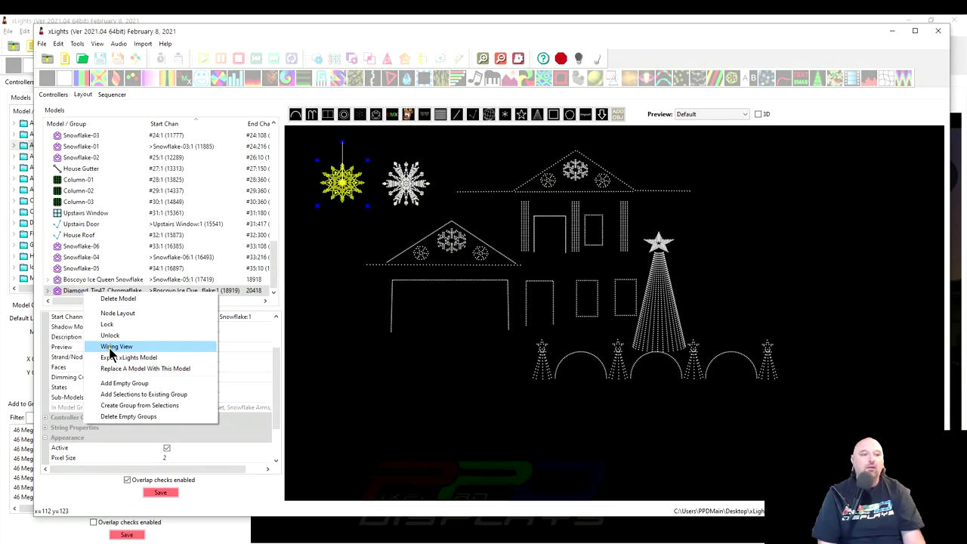
left_click(115, 395)
scroll(111, 408, "down", 3)
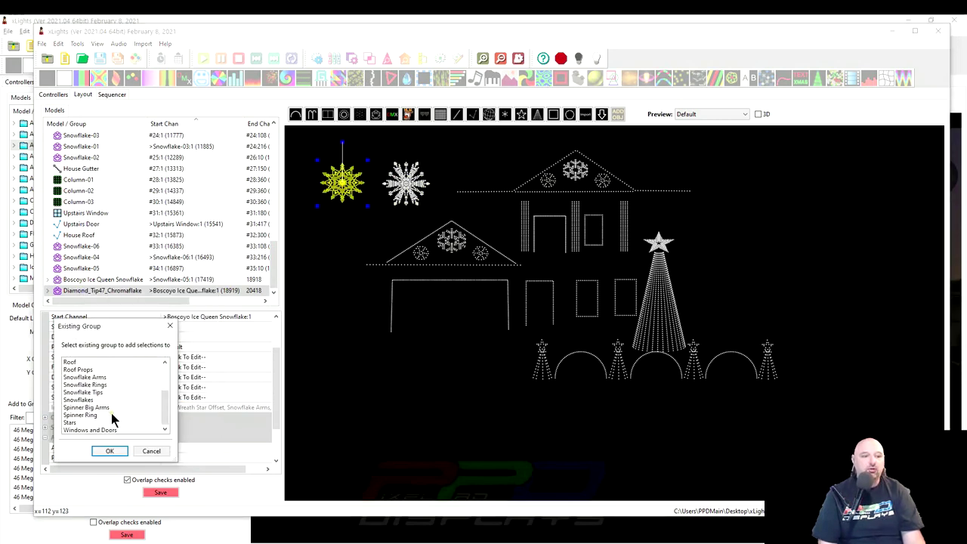
left_click(76, 398)
left_click(107, 450)
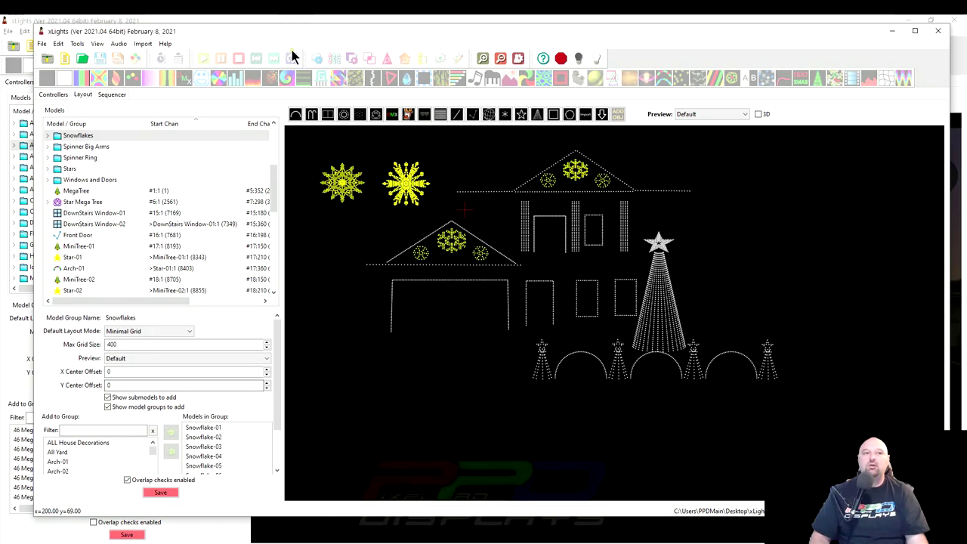
Drag the second layout window off to the right, revealing the original house layout
left_click_drag(294, 32, 966, 34)
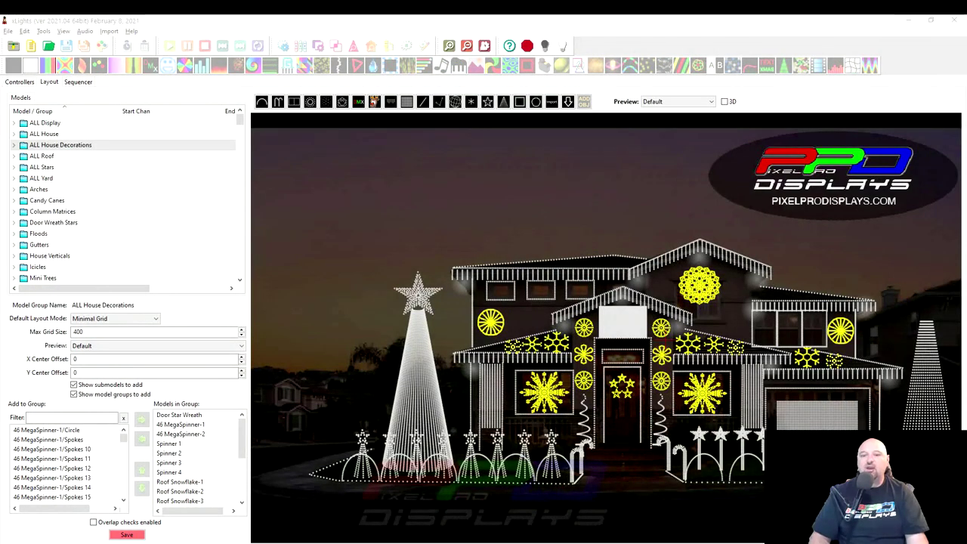